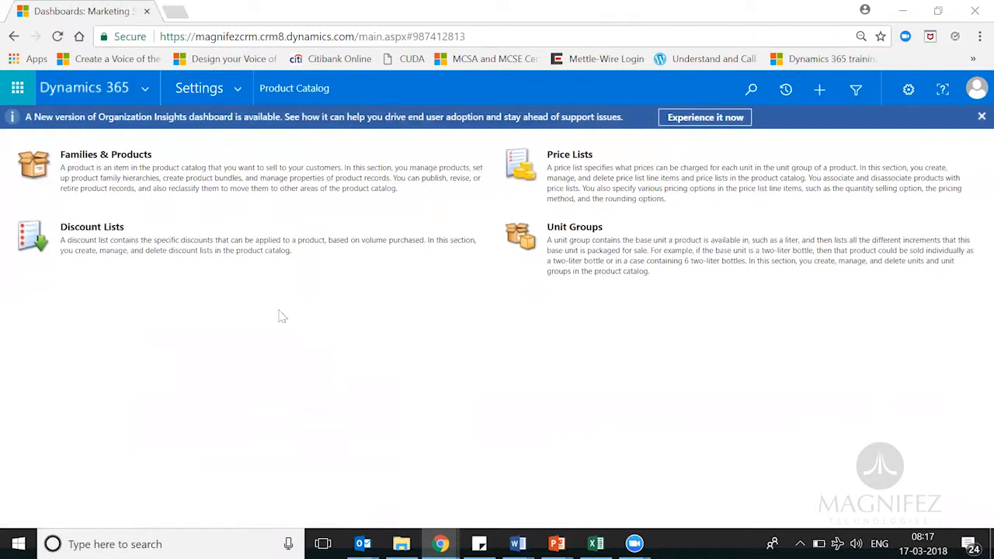
- Browse both pages of the Families & Products records, and return to the Product Catalog overview
click(124, 160)
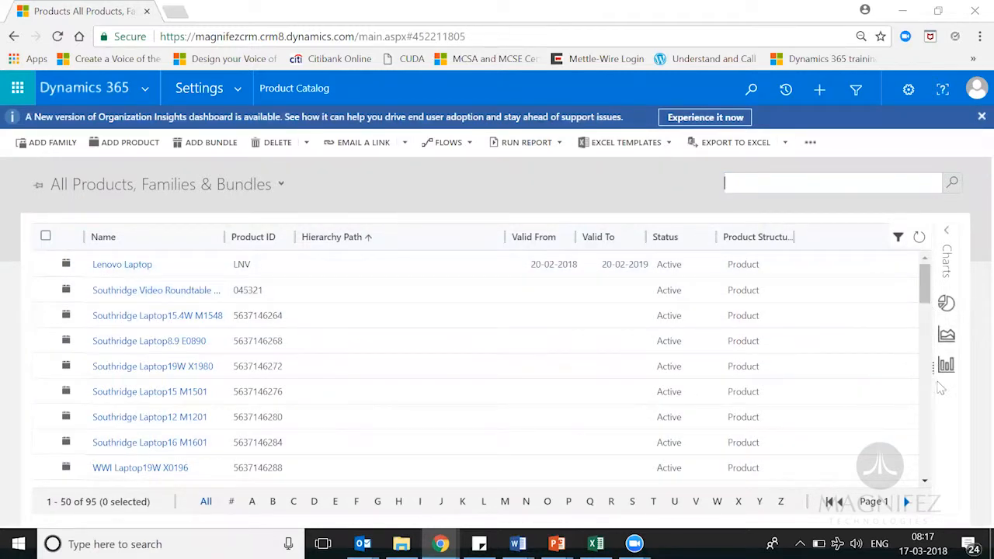
scroll(929, 426, down, 3)
scroll(933, 433, down, 3)
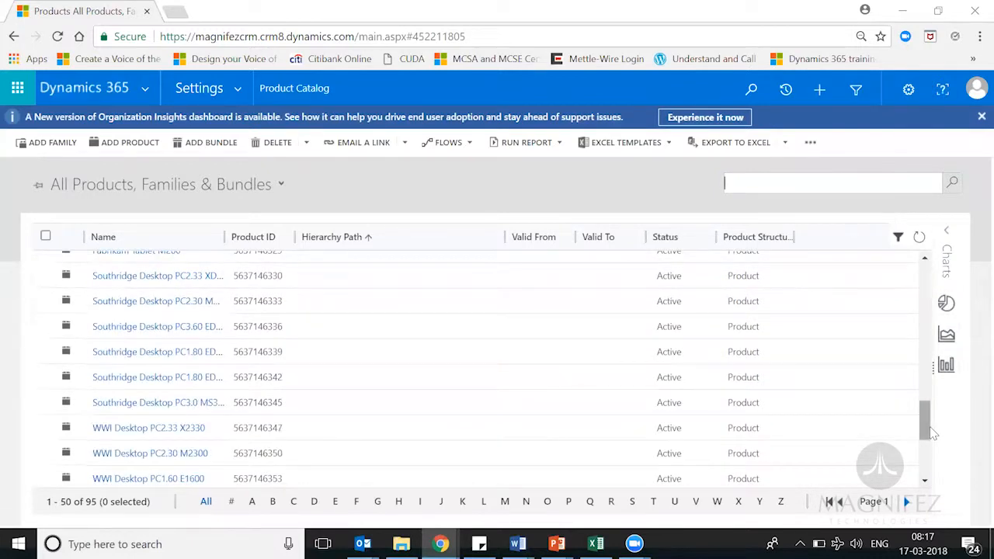
scroll(933, 433, down, 3)
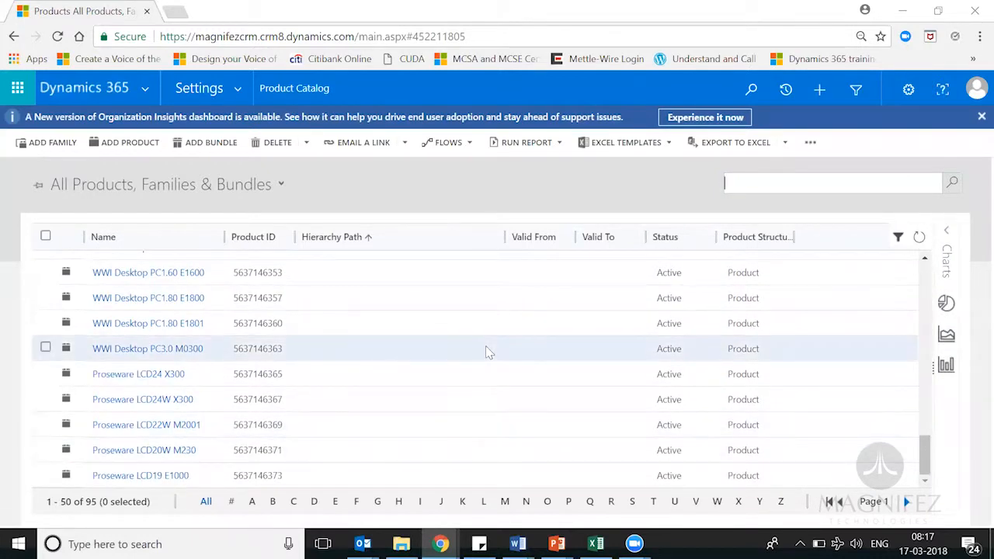
click(907, 502)
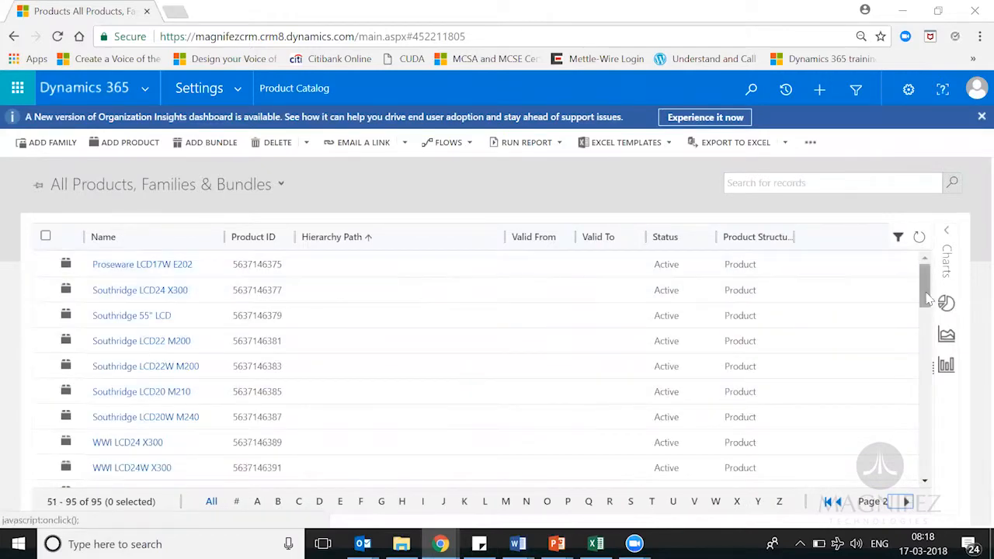
click(927, 471)
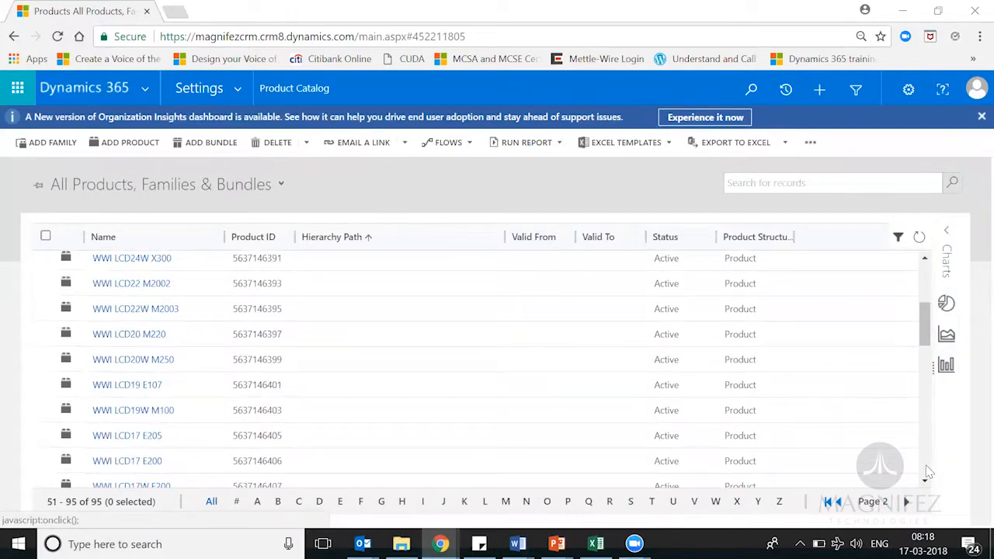
scroll(927, 472, down, 1)
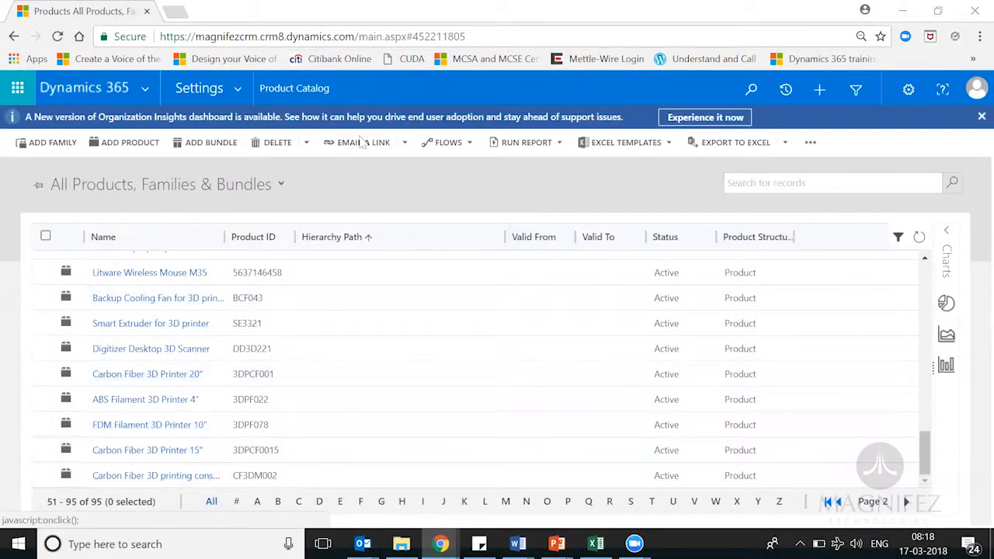
click(309, 94)
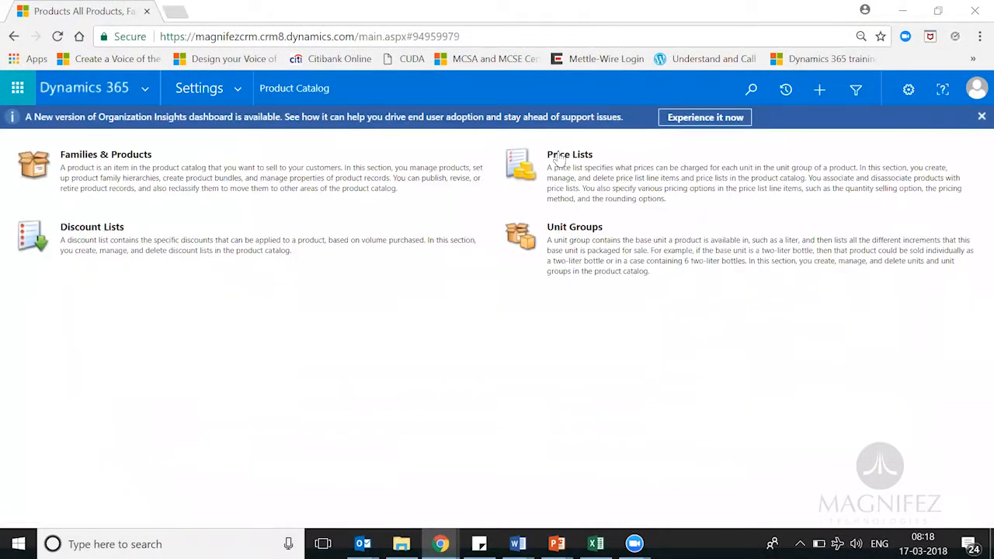
- Open the Laptop - retail unit group, review its units, and return to the Product Catalog overview
click(583, 229)
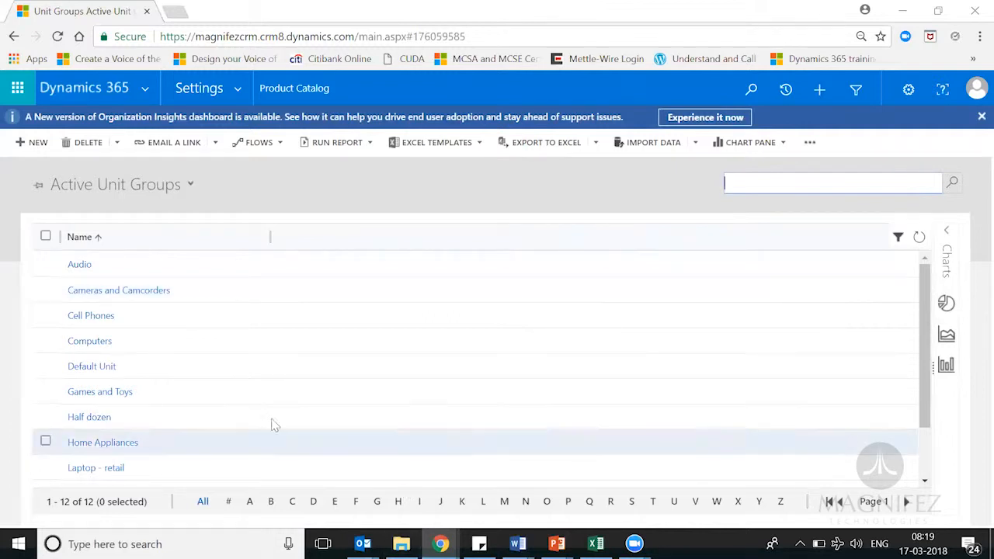
click(101, 470)
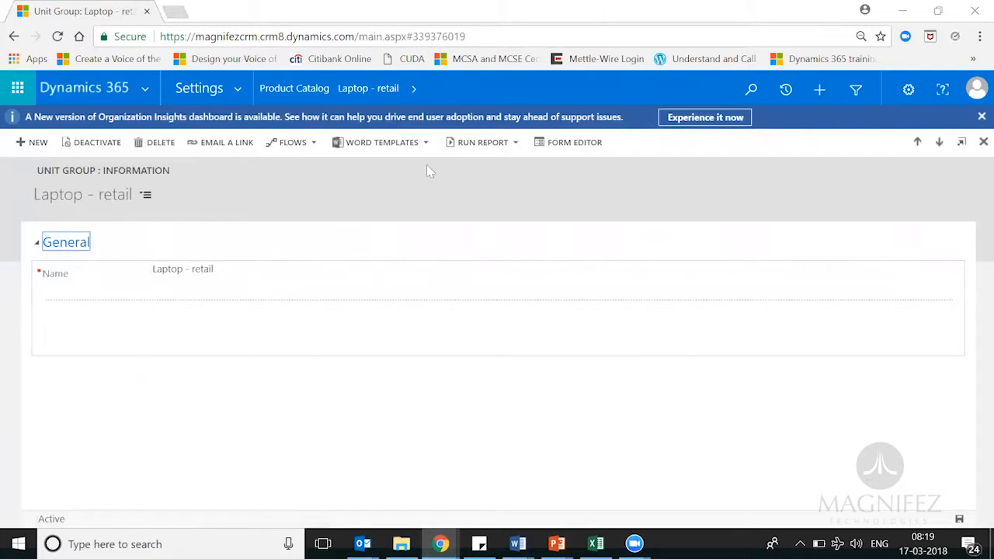
click(418, 94)
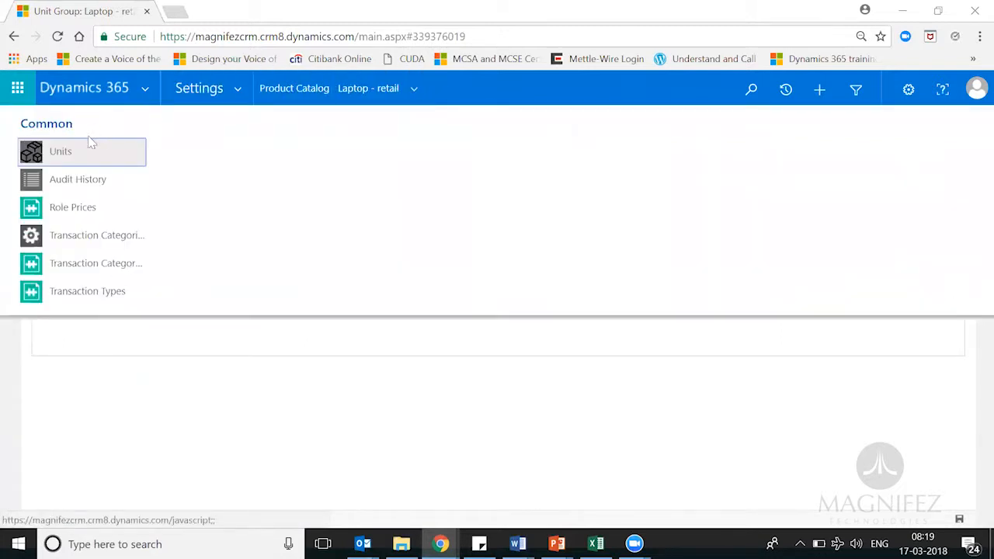
click(71, 160)
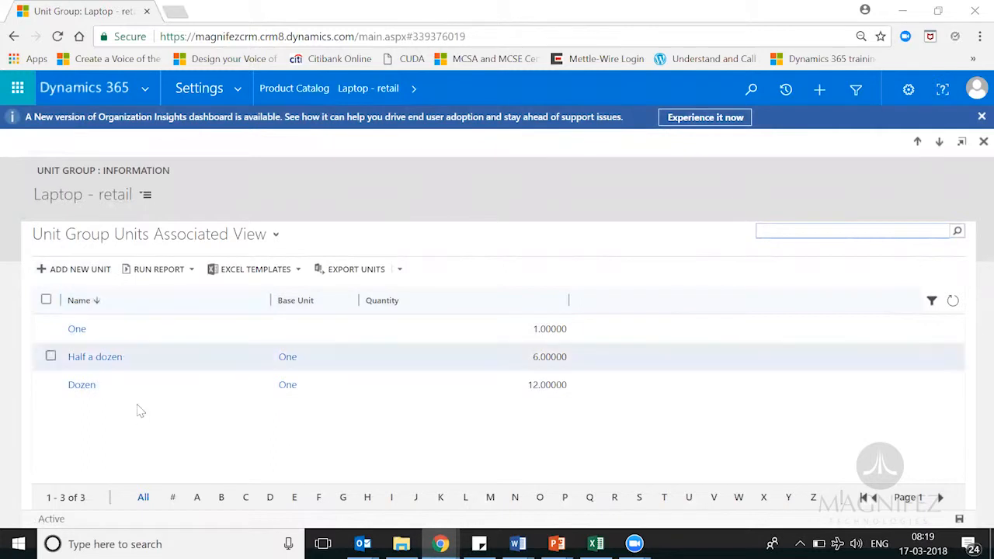
click(360, 92)
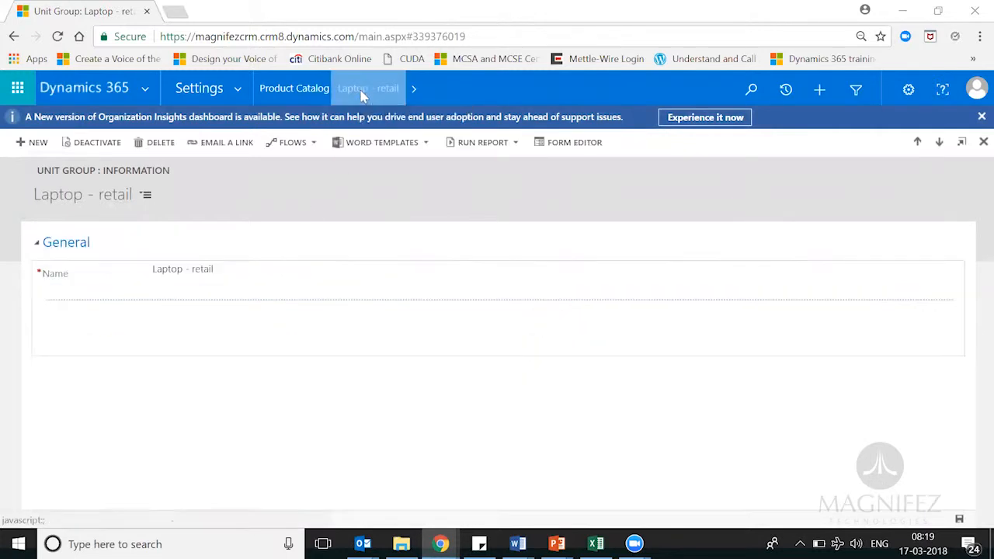
click(292, 91)
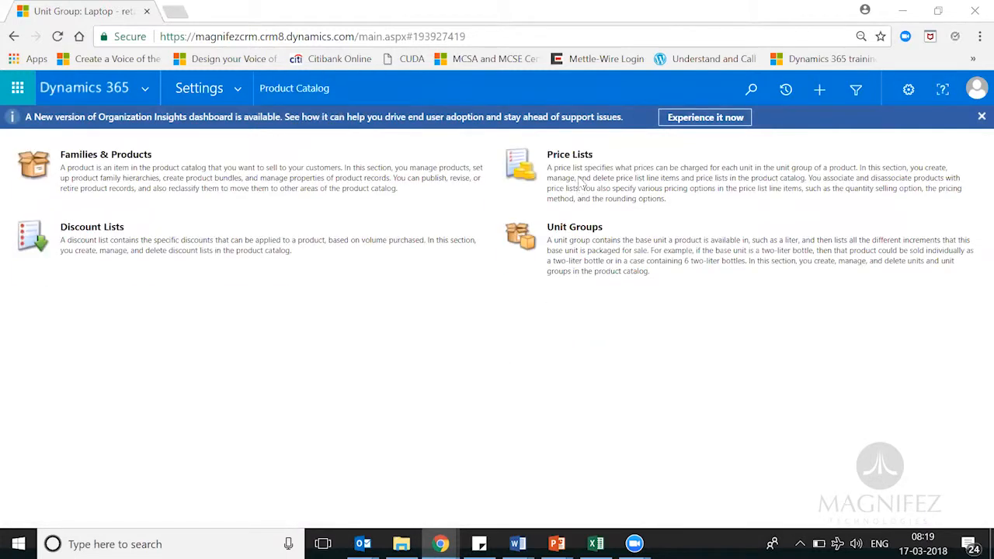
- Open the Laptop - retail - india price list and review the product, unit and amount of its price list items
click(579, 159)
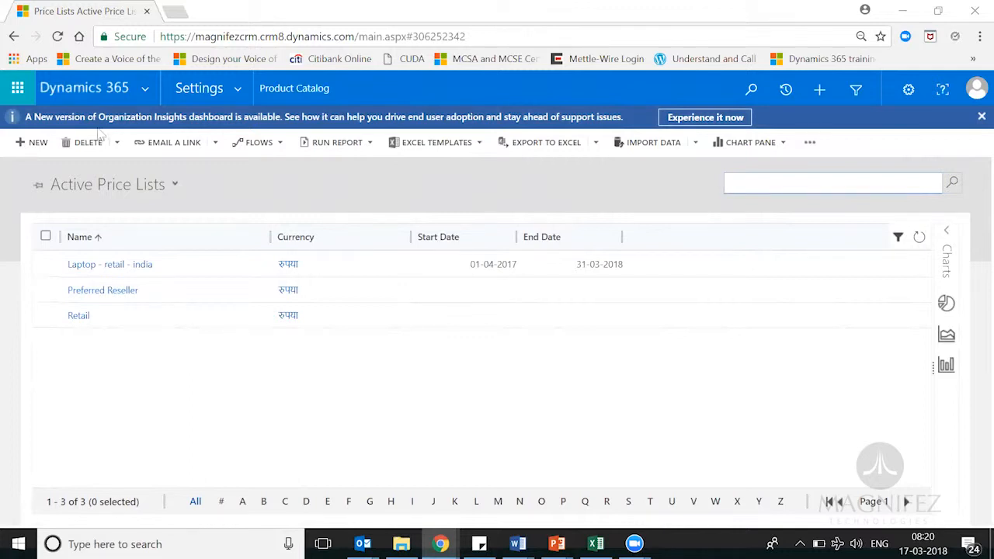
click(115, 266)
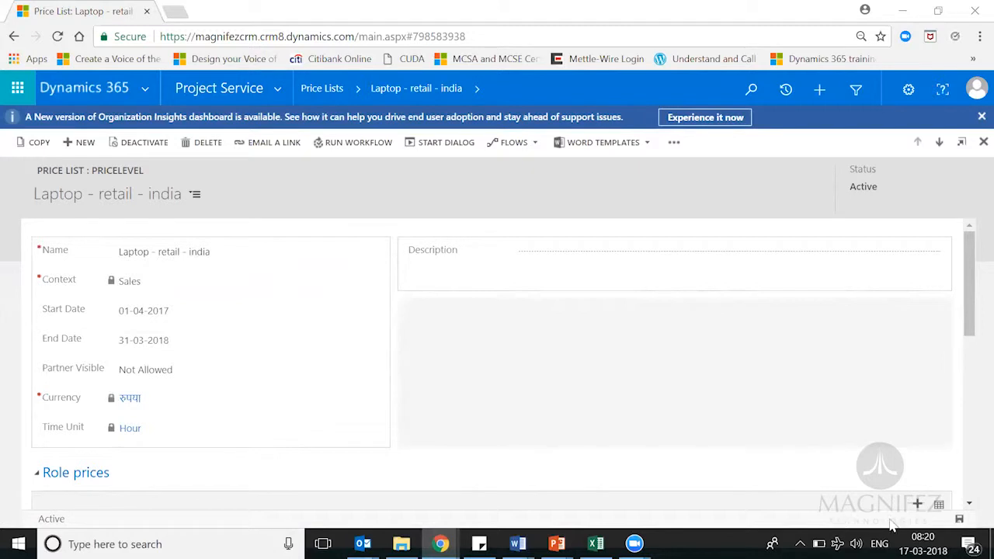
click(969, 504)
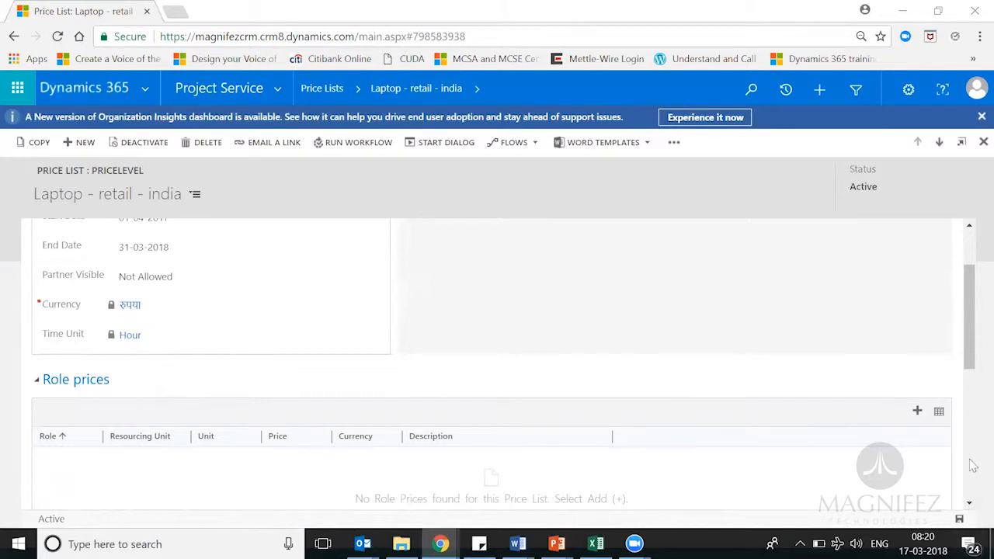
drag(963, 314, 971, 458)
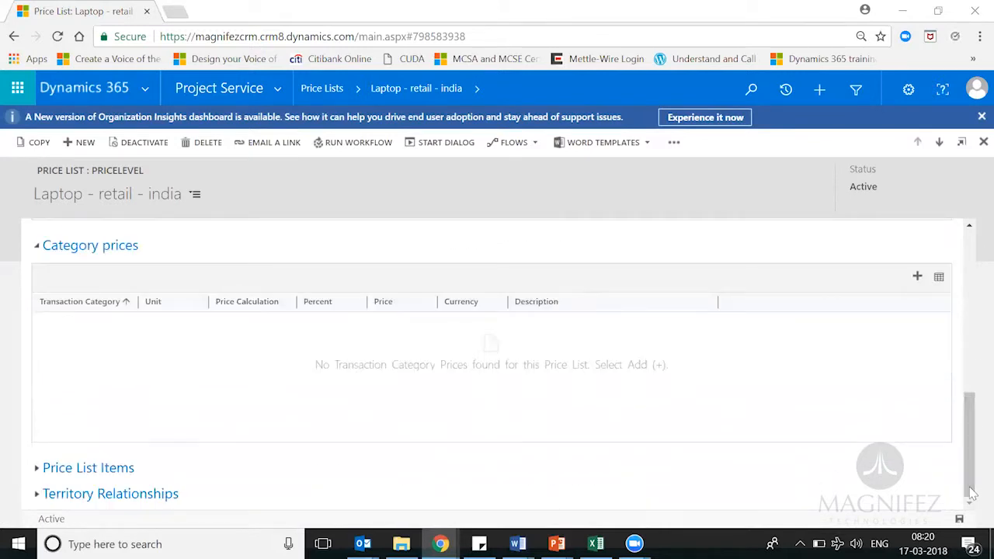
drag(973, 375, 971, 423)
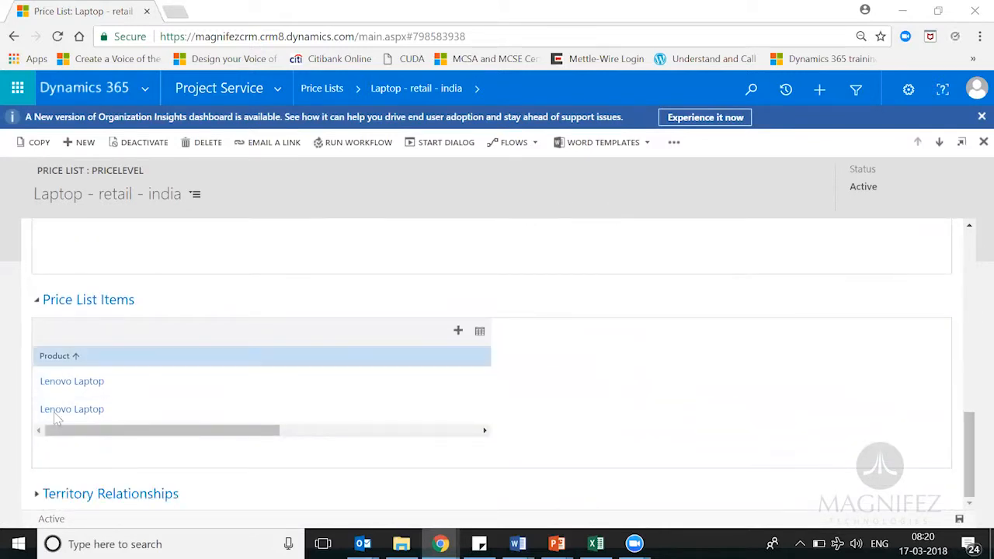
drag(282, 432, 178, 451)
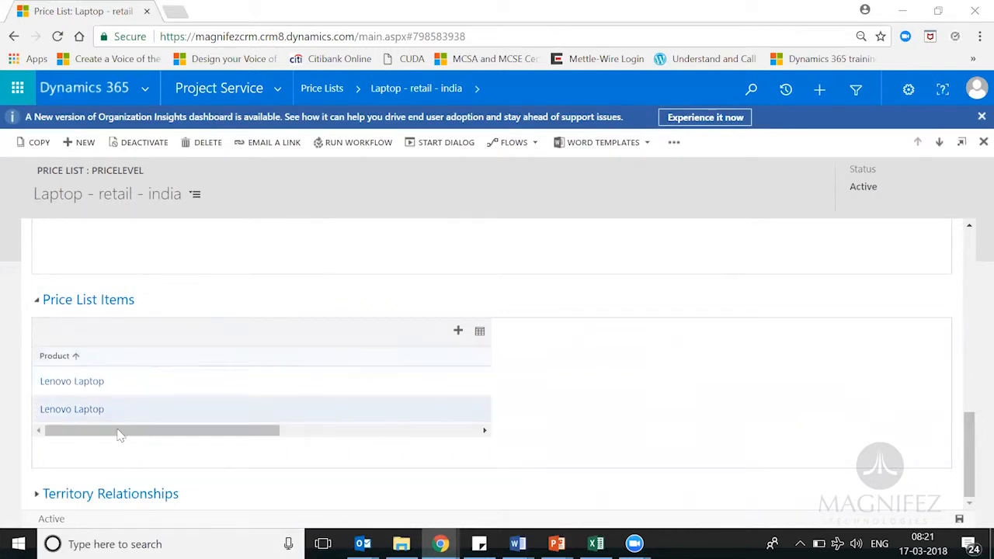
drag(117, 438, 309, 432)
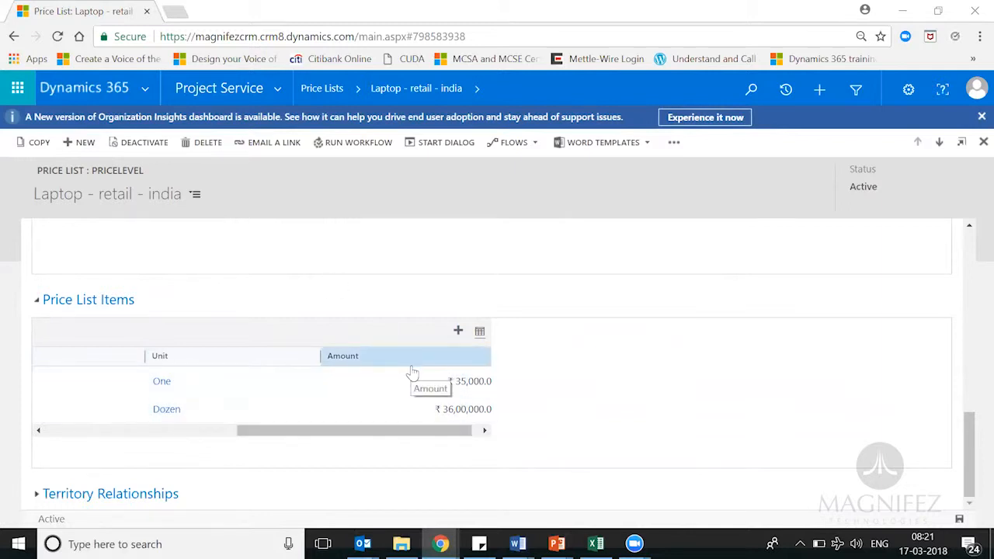
scroll(411, 373, left, 5)
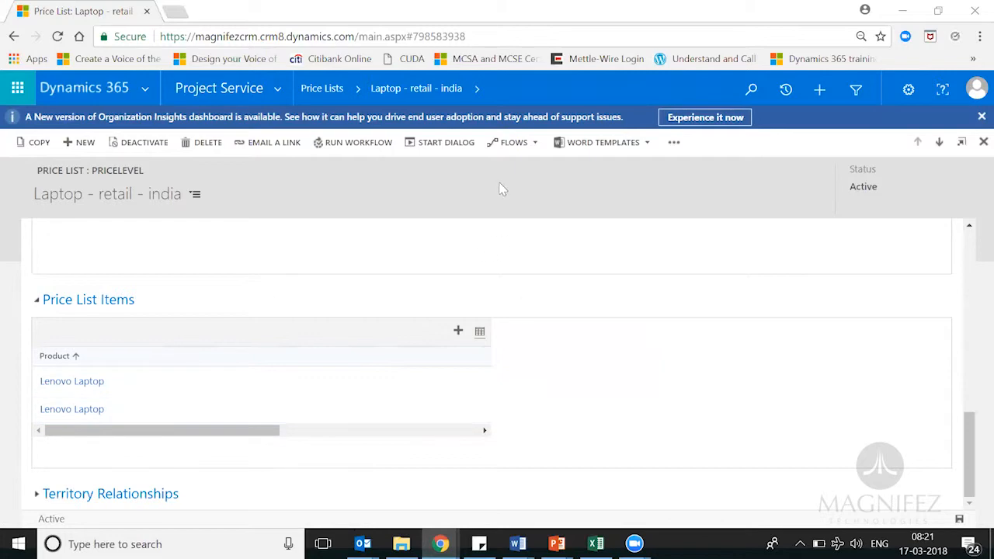
- Leave the Laptop - retail - india price list and go back to the Product Catalog overview
click(281, 92)
click(985, 144)
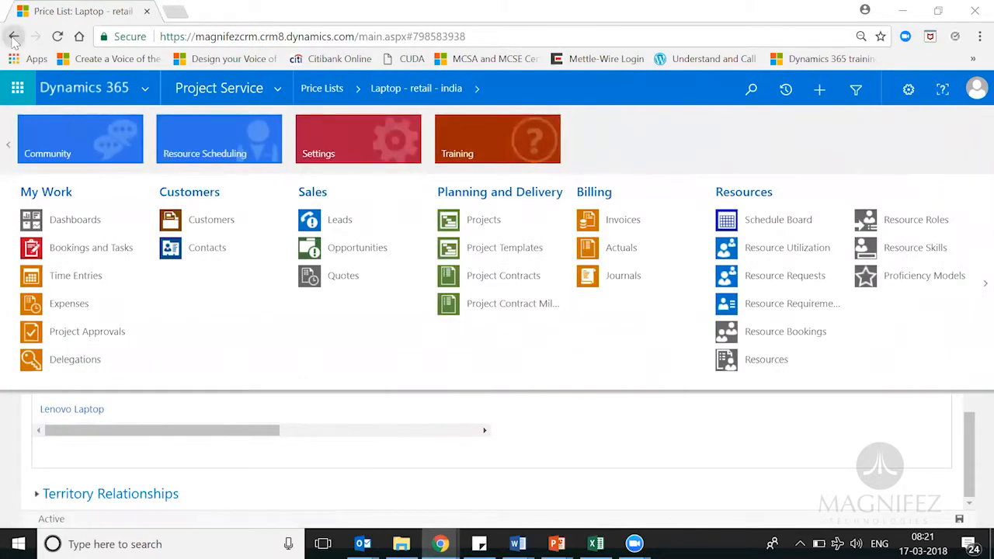
click(14, 37)
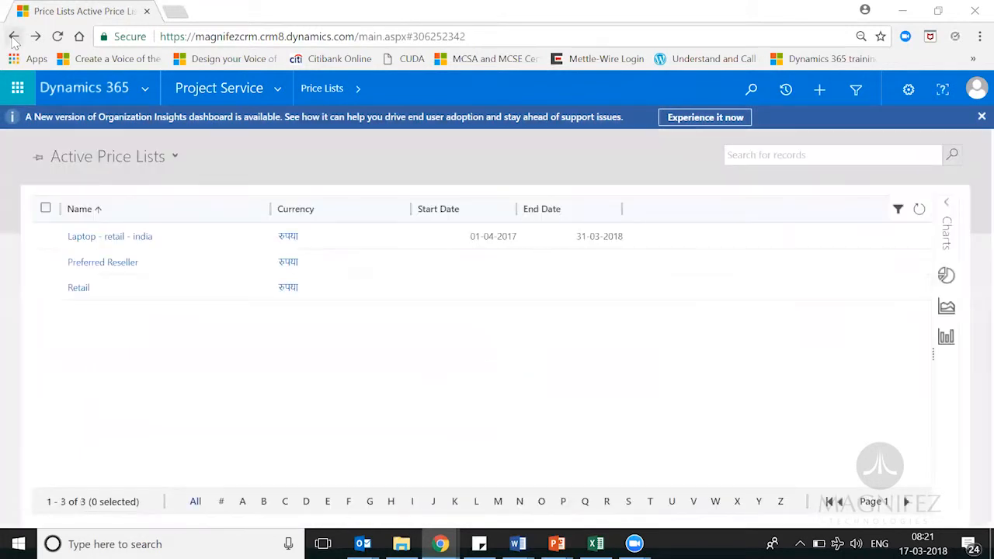
click(14, 38)
click(14, 37)
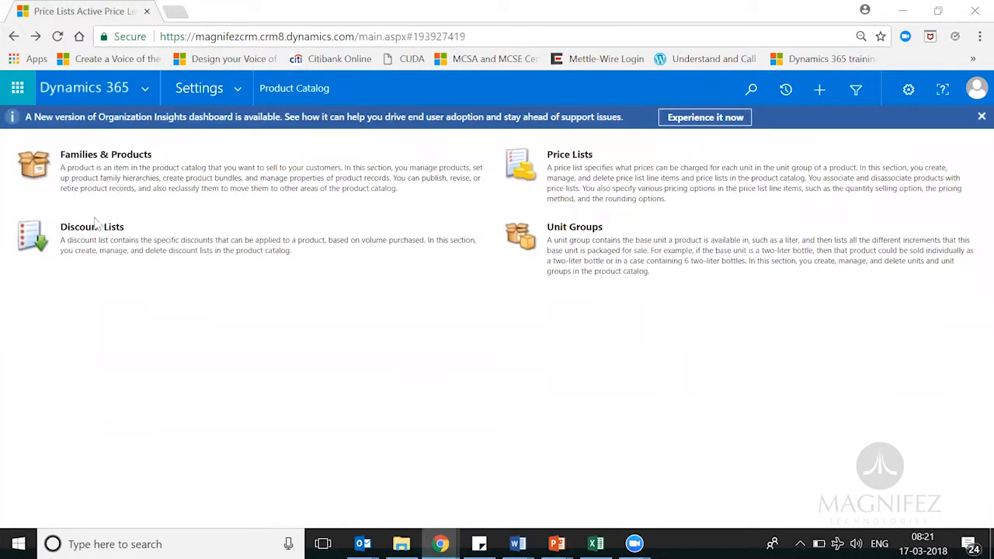
- Open the discount lists and view the discounts related to the Retail and Online Retail lists
click(99, 226)
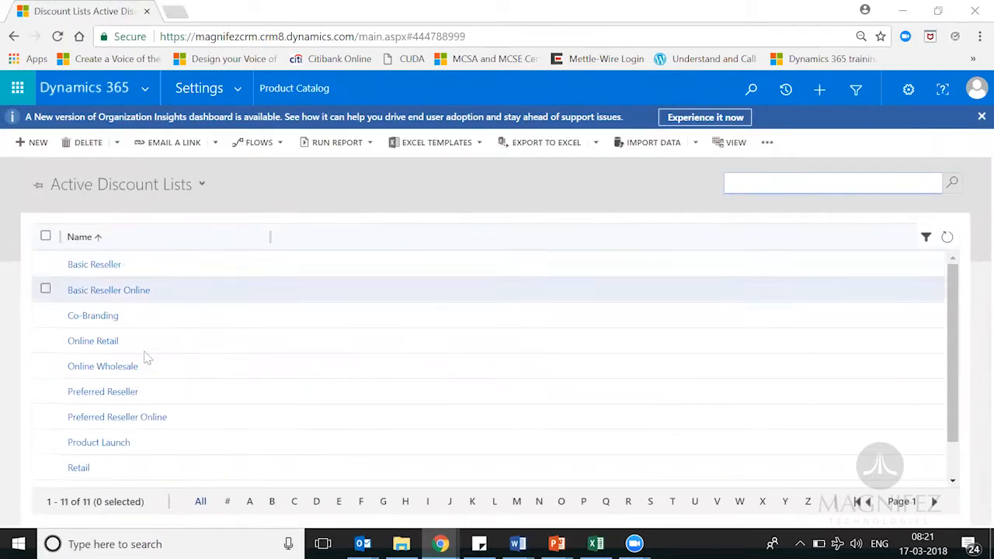
click(79, 468)
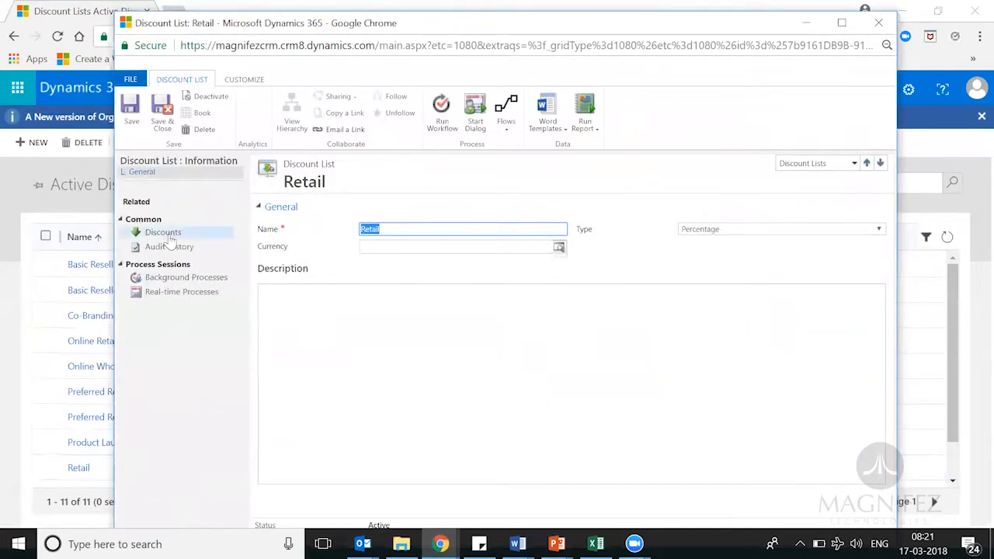
click(169, 235)
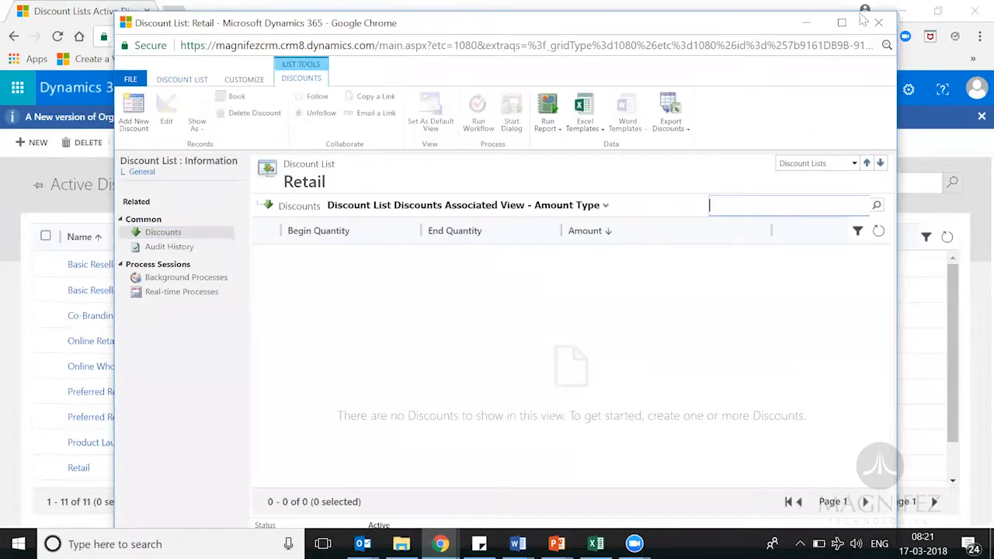
click(883, 20)
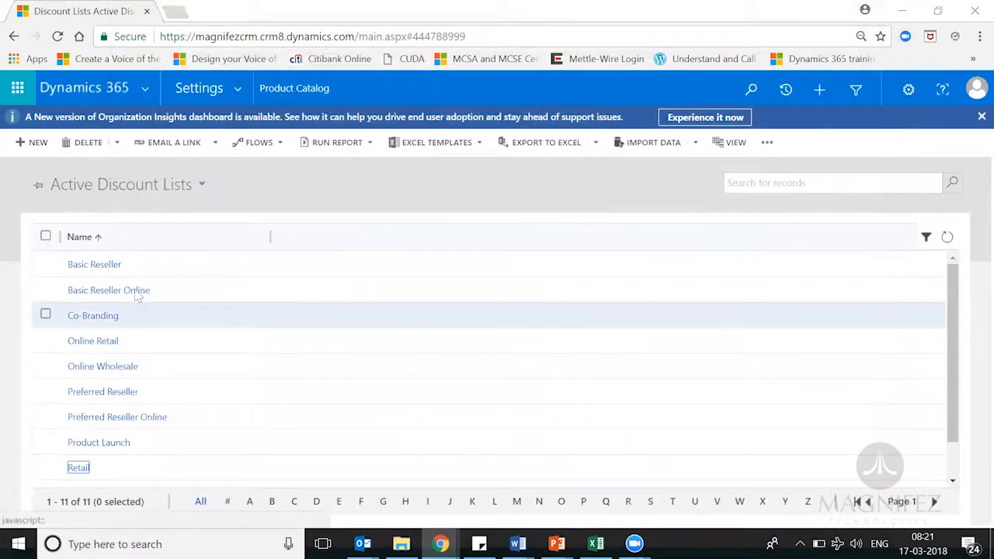
click(94, 341)
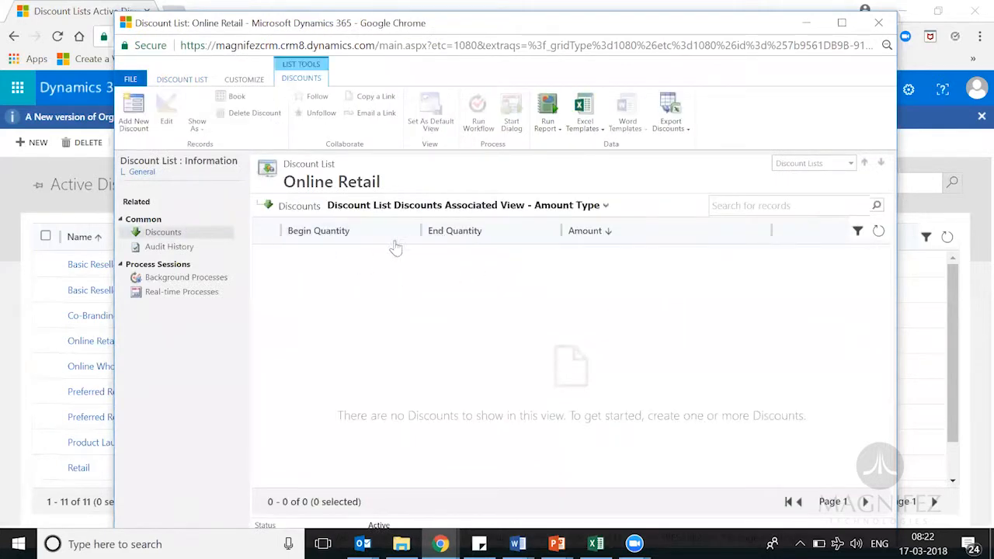
click(164, 232)
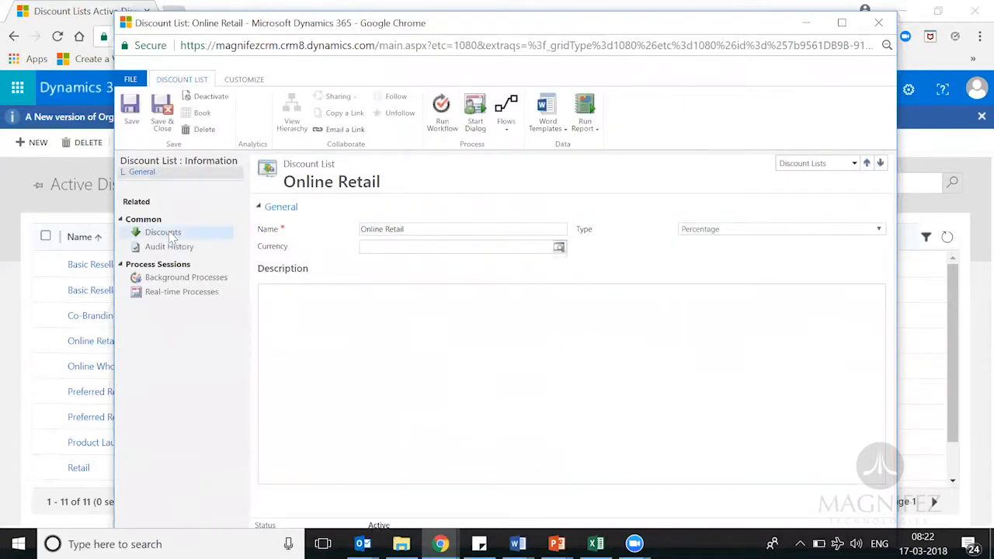
- Add a discount with begin quantity 1, end quantity 5 and percentage 10, and save it to start another one
click(134, 116)
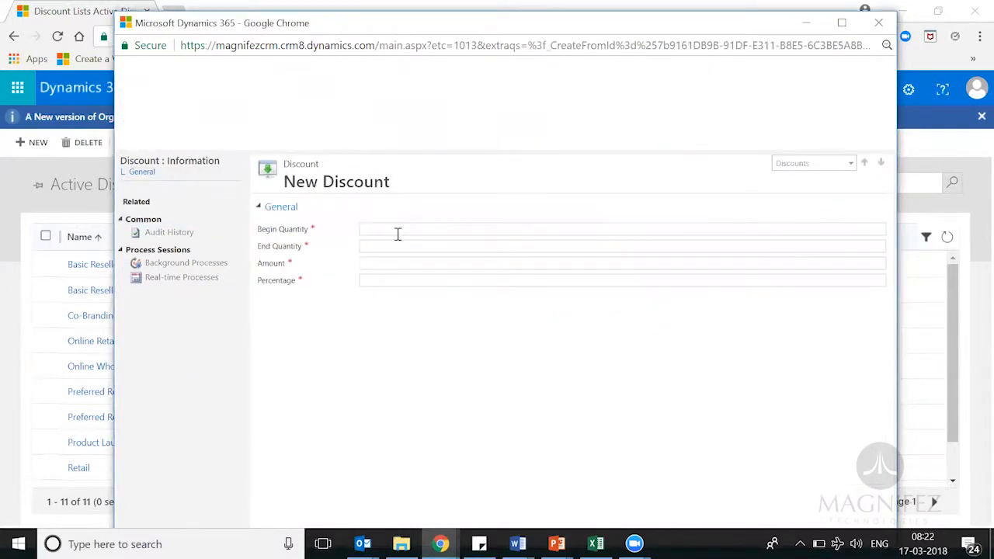
click(397, 233)
text(1)
click(394, 247)
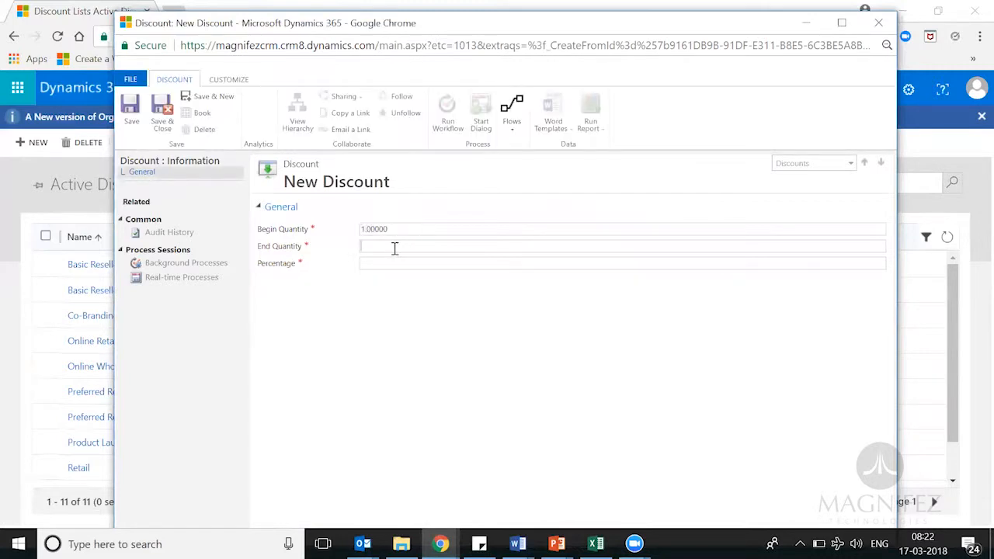
key(Tab)
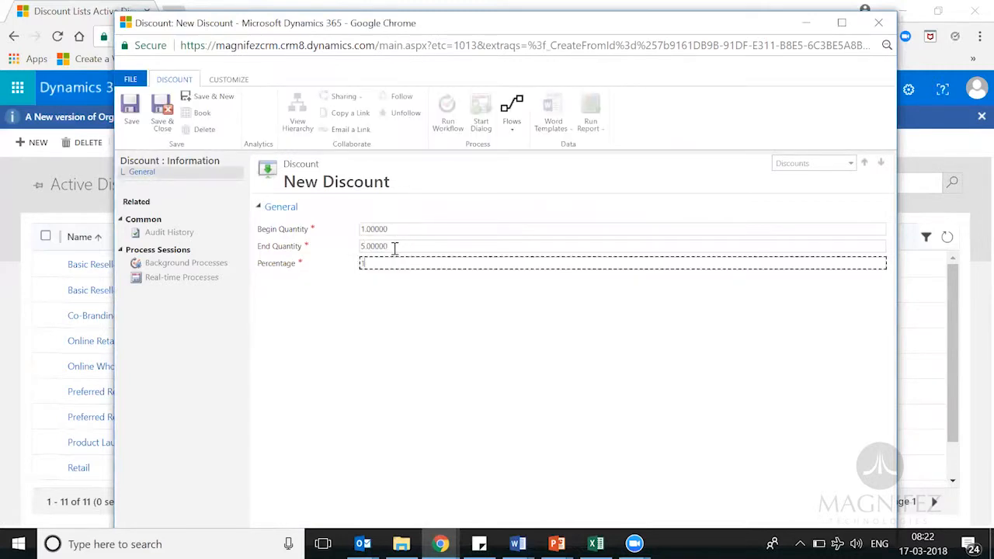
text(10)
click(214, 99)
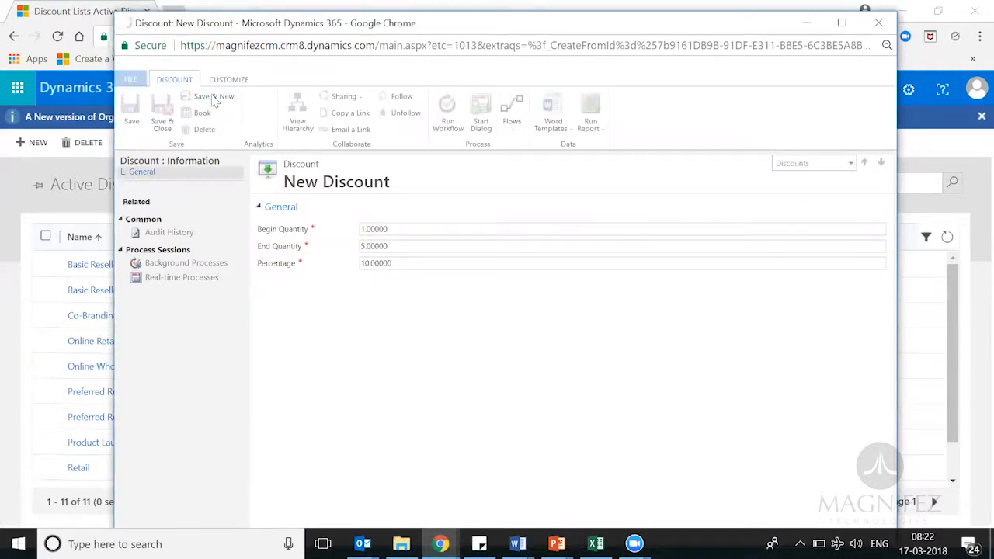
- Add a discount with begin quantity 6, end quantity 10 and percentage 20, save it and close the Retail discount list
click(369, 230)
text(6)
key(Tab)
text(10)
key(Tab)
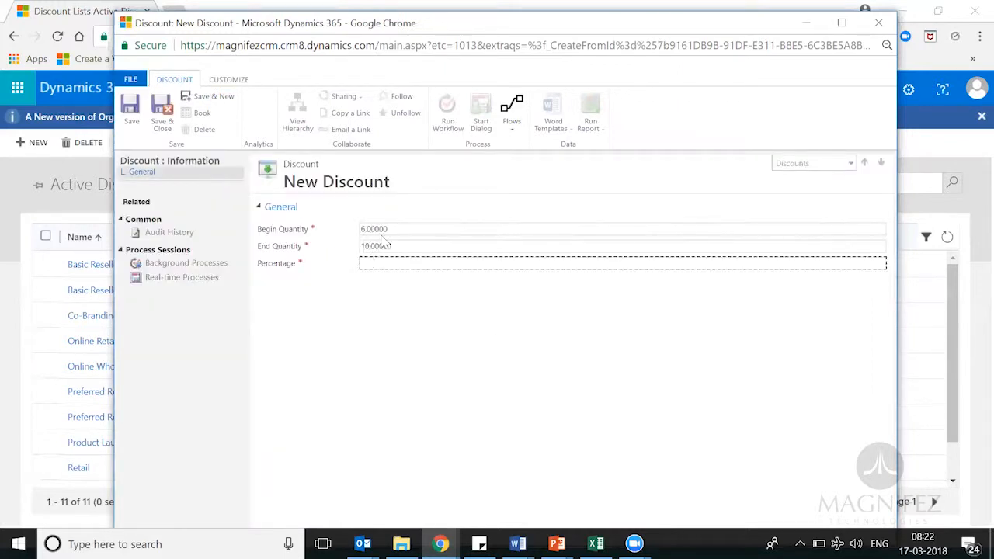
text(20)
click(161, 109)
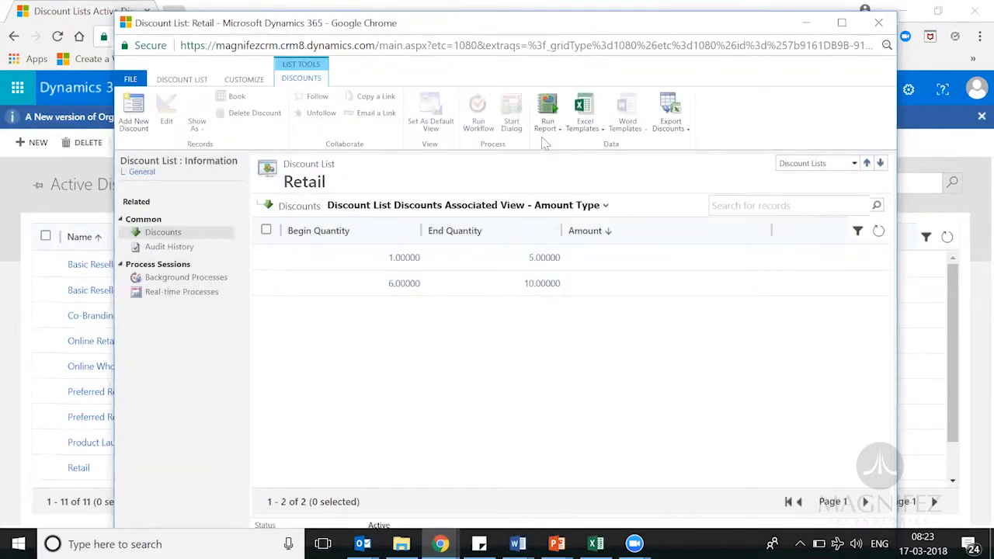
click(878, 22)
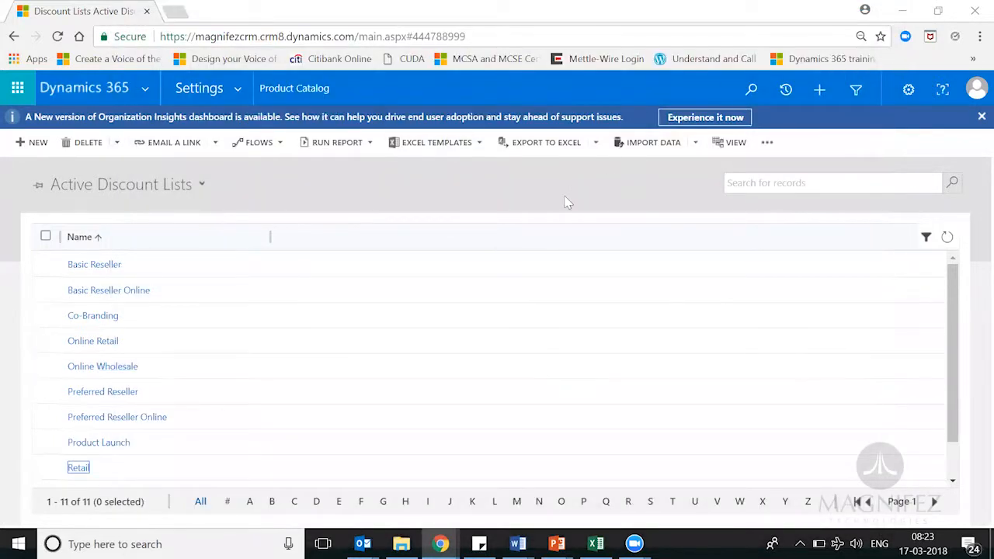
- Open the recently used opportunity "Interested to know more about the product" and collapse its process stage details
click(299, 91)
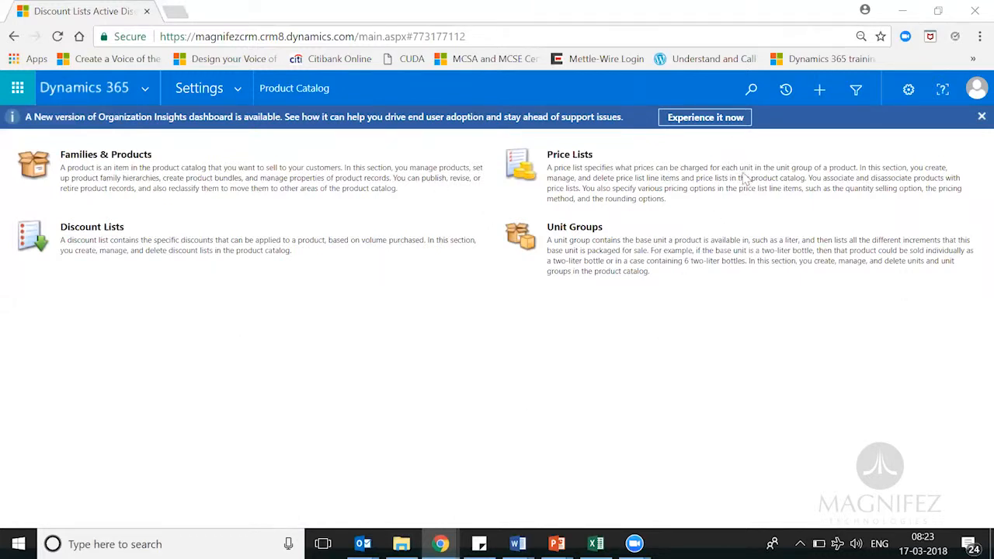
click(799, 97)
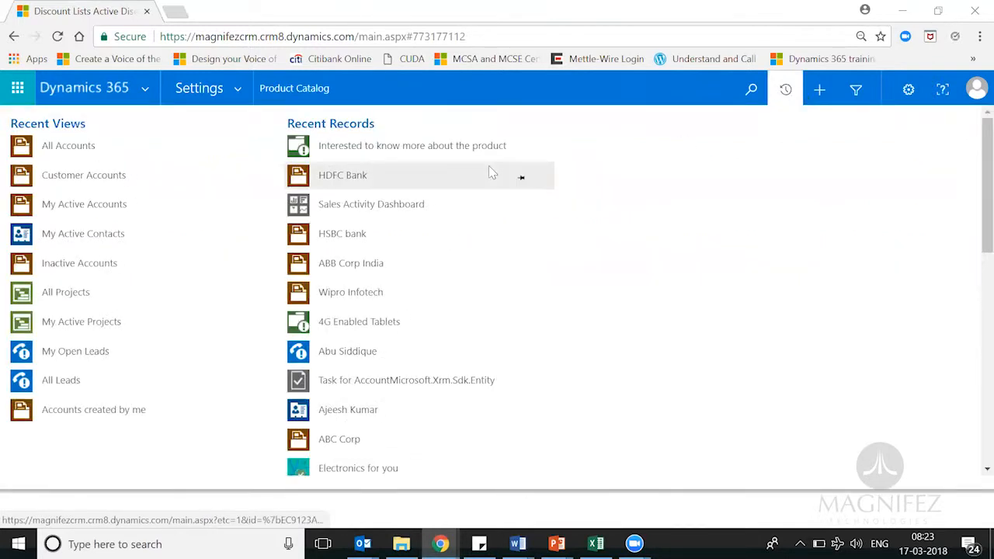
click(397, 146)
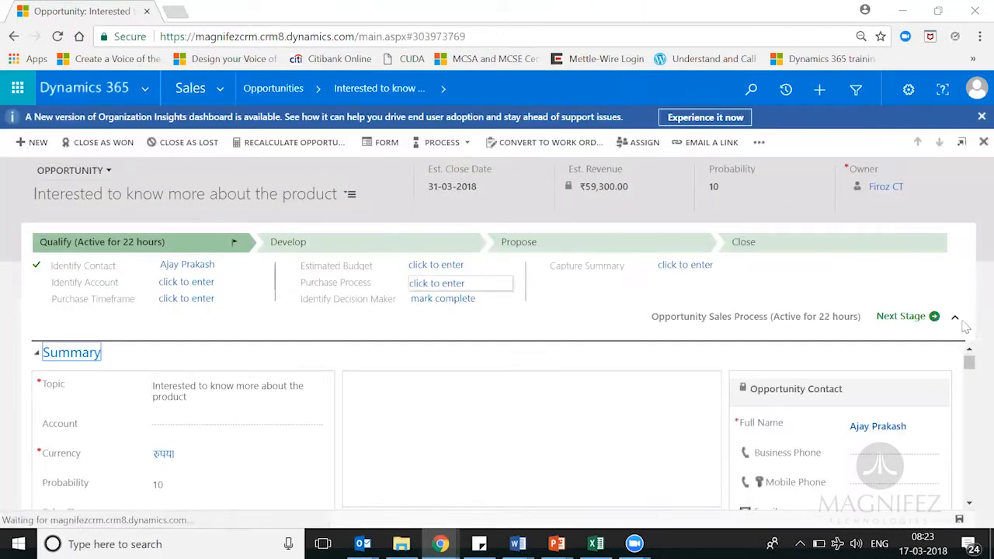
click(955, 319)
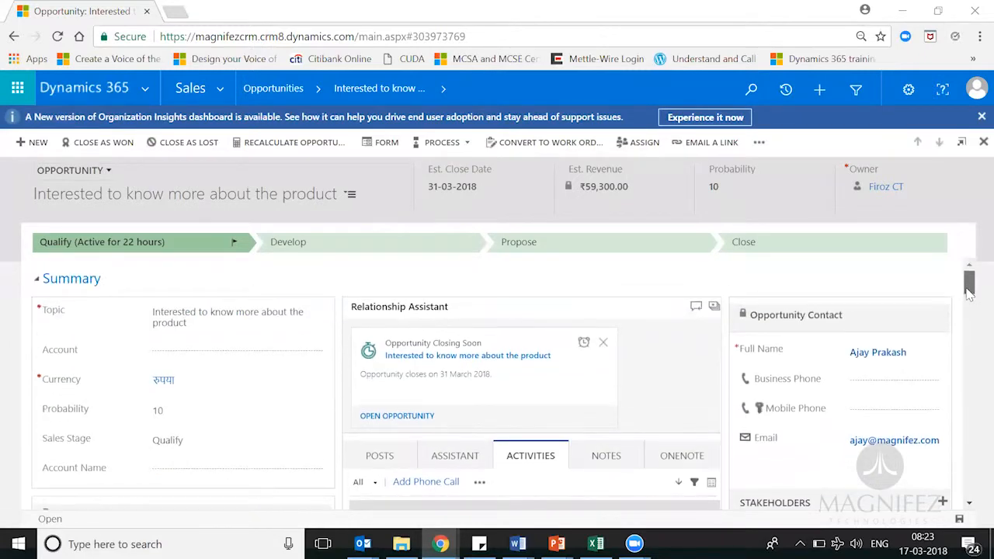
- Clear the opportunity's price list and delete all of its existing product line items
drag(969, 281, 969, 385)
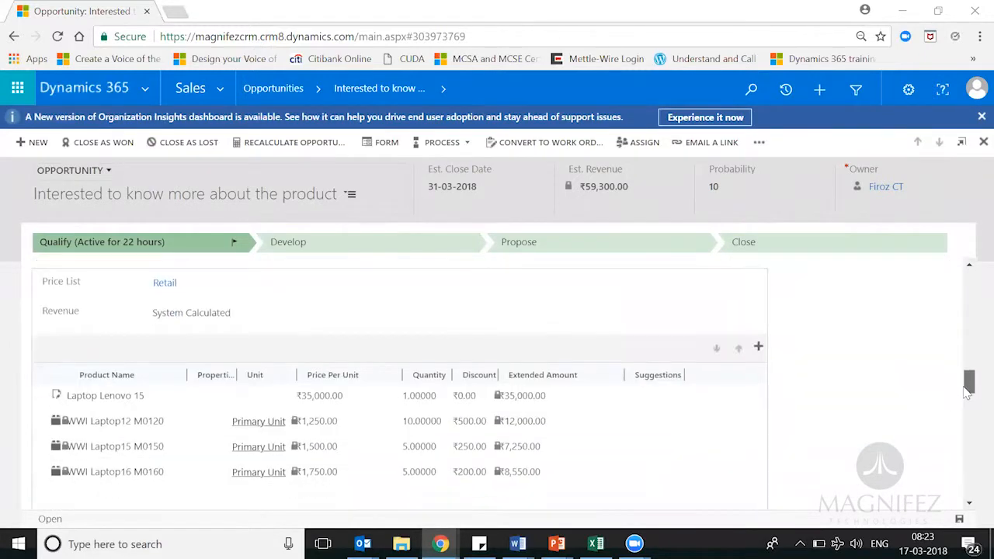
click(189, 289)
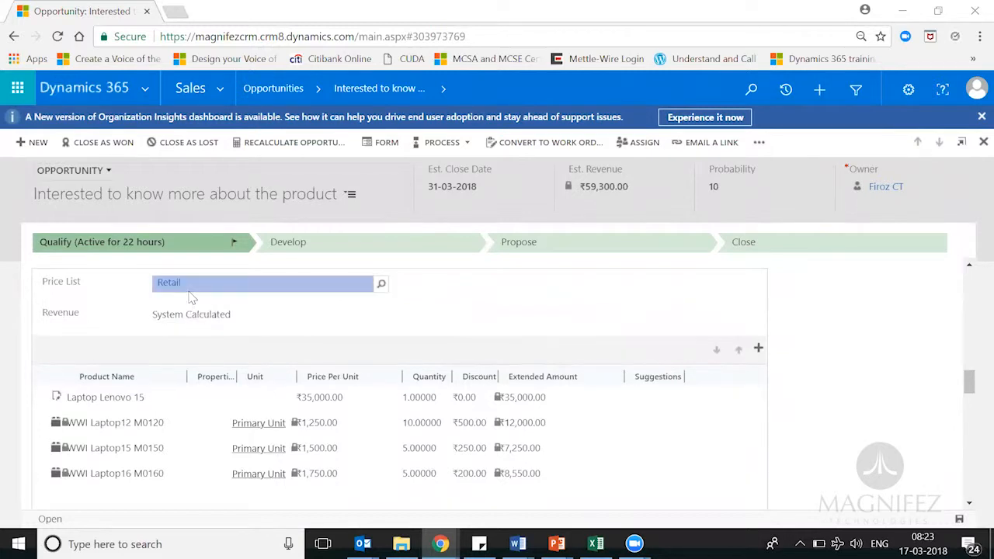
key(BackSpace)
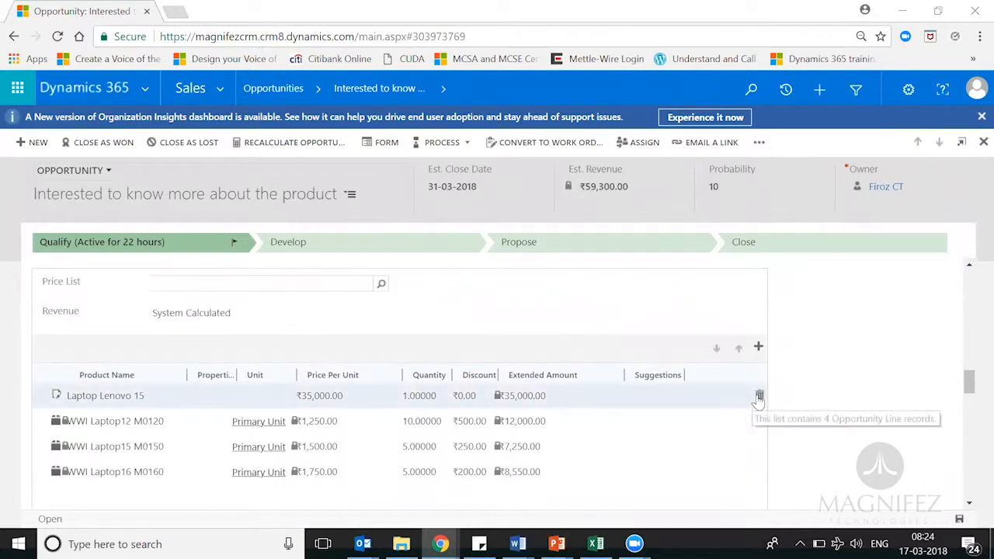
click(759, 397)
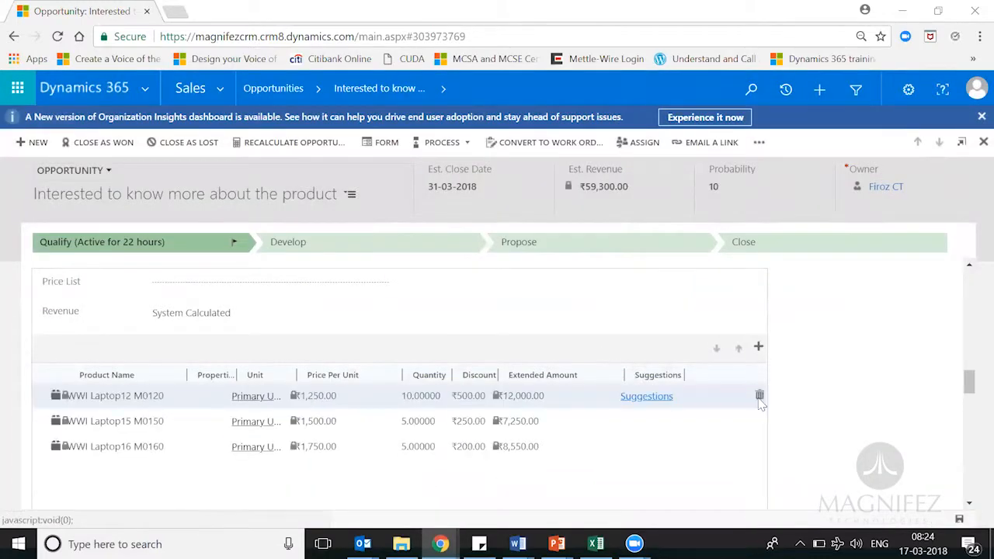
click(759, 396)
click(583, 357)
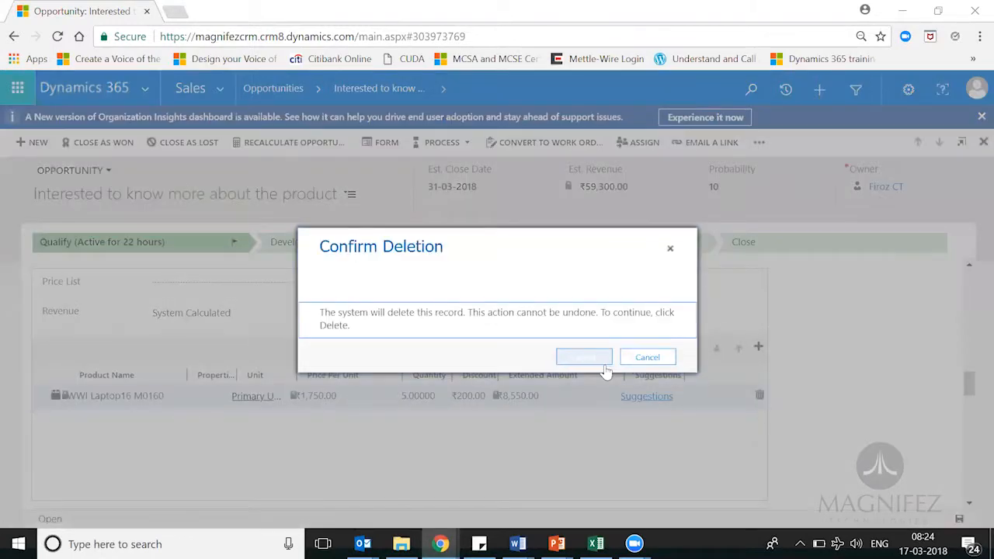
click(606, 363)
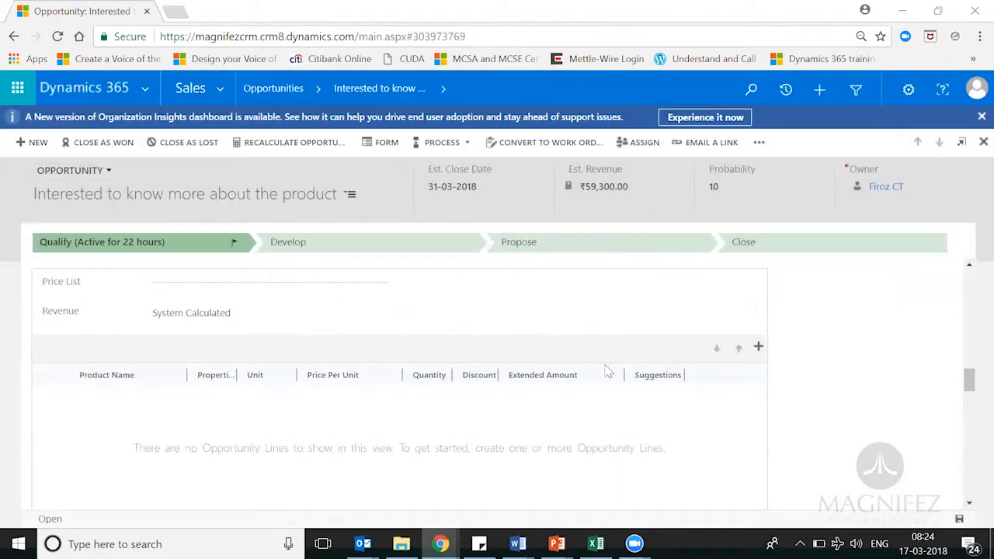
- Set the opportunity's price list to Laptop - retail - india
click(207, 282)
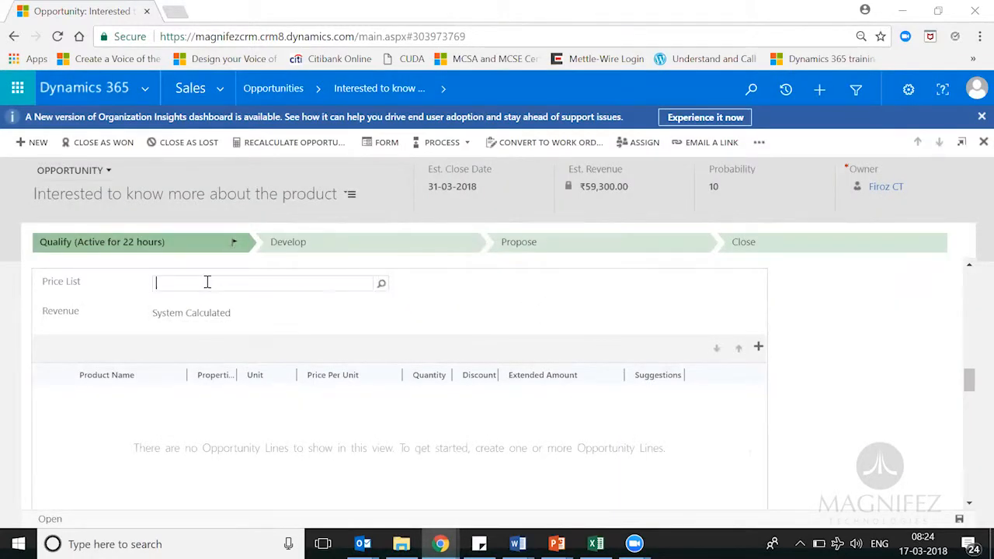
key(Return)
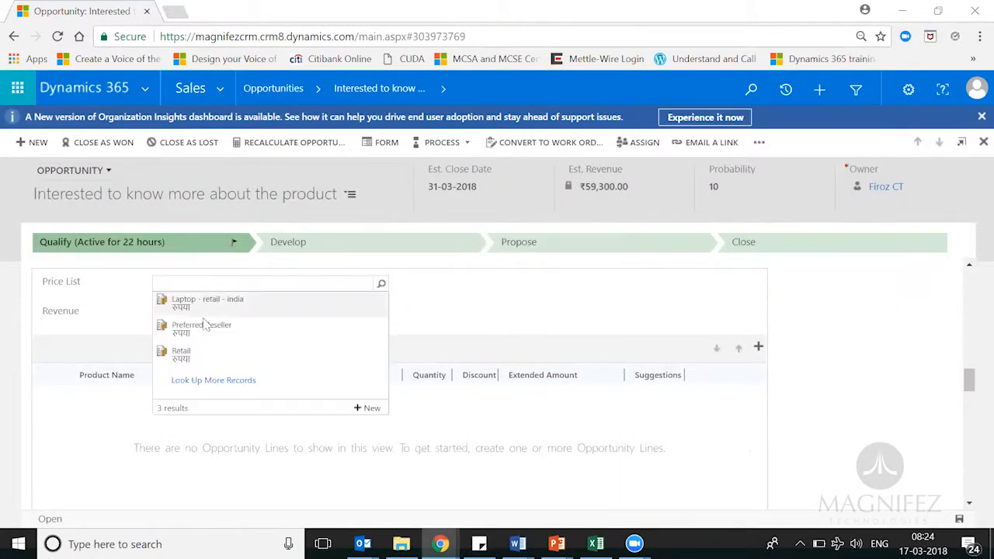
click(257, 304)
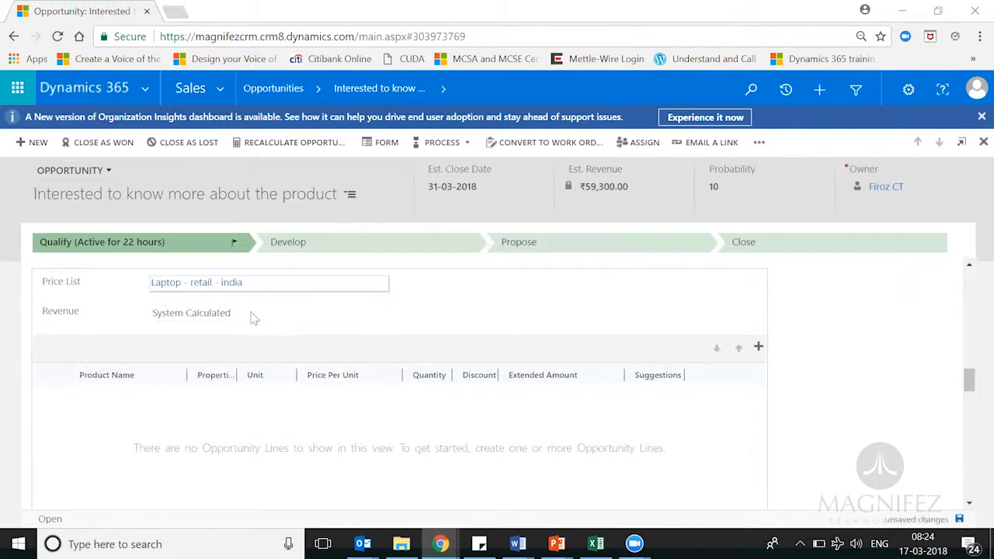
- Add the existing product Lenovo Laptop to the opportunity twice, once with unit Dozen and once with unit One
click(759, 348)
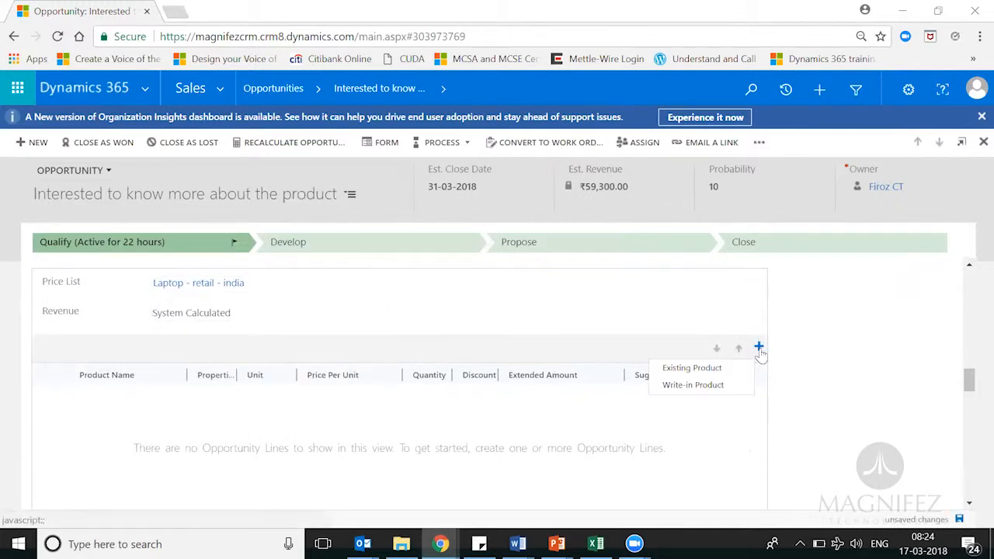
click(697, 370)
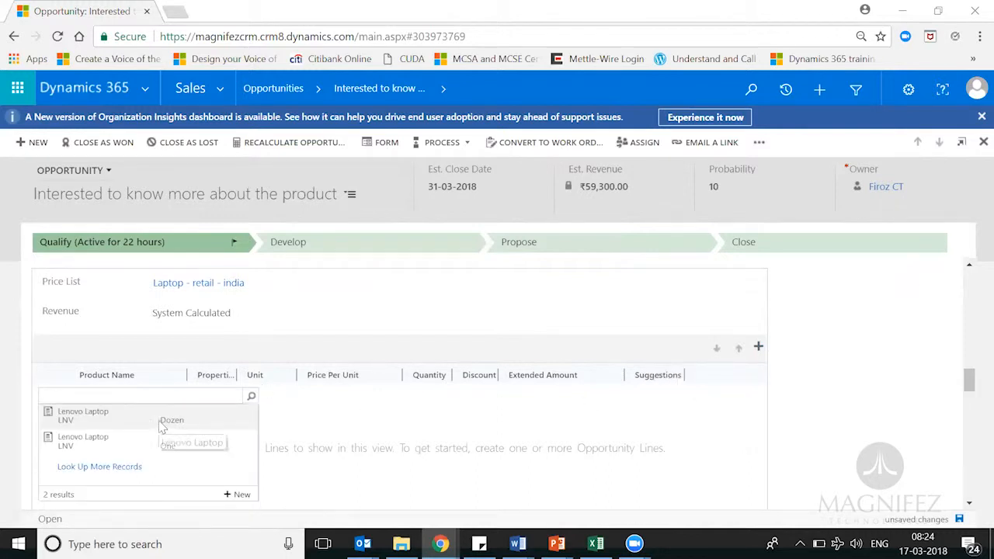
click(161, 426)
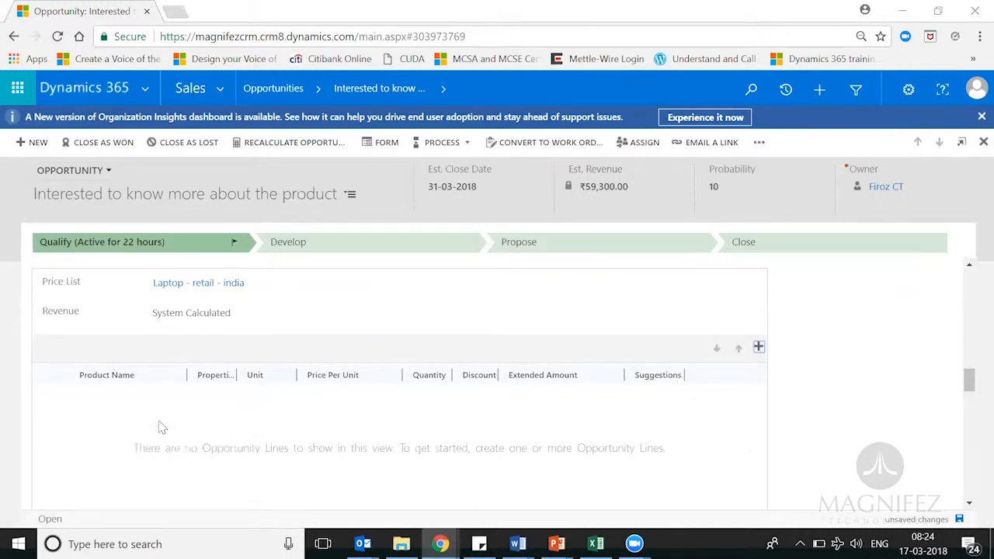
click(758, 349)
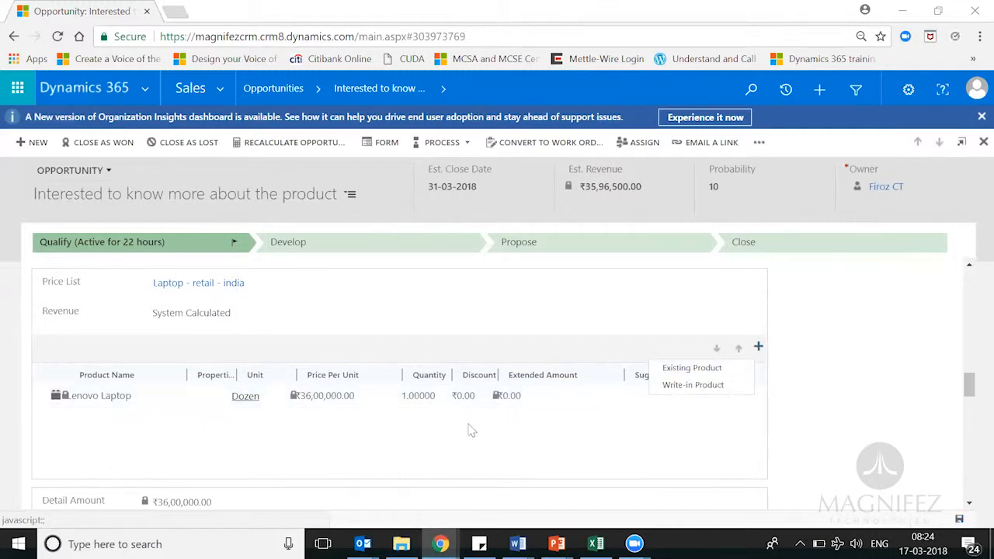
click(714, 374)
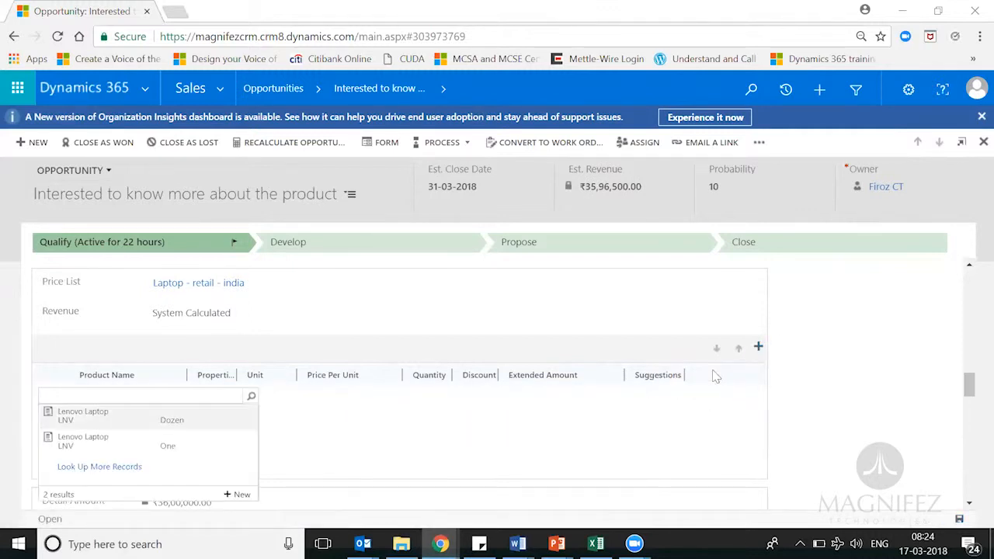
click(178, 447)
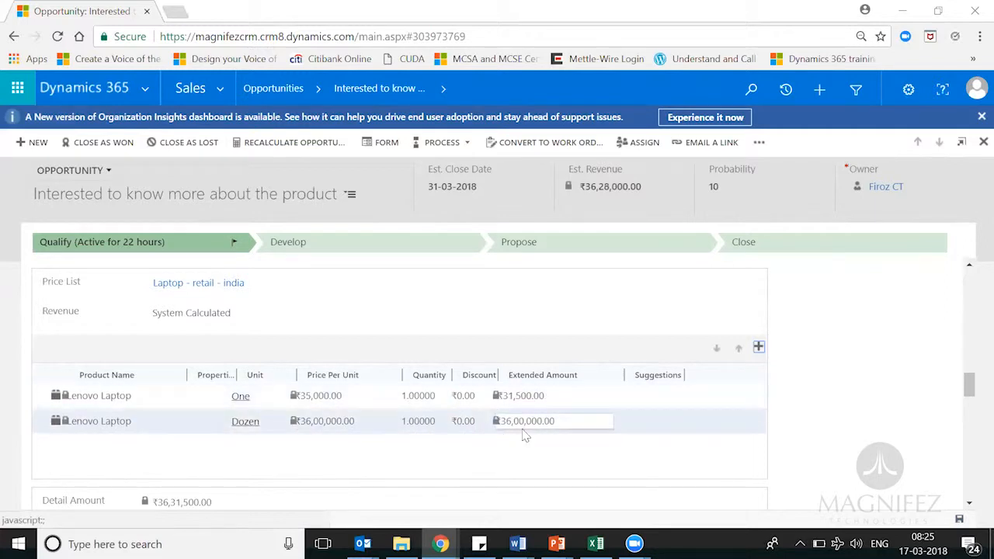
- Set the quantity of the Lenovo Laptop line with unit One to 12 and check the recalculated amounts
click(412, 396)
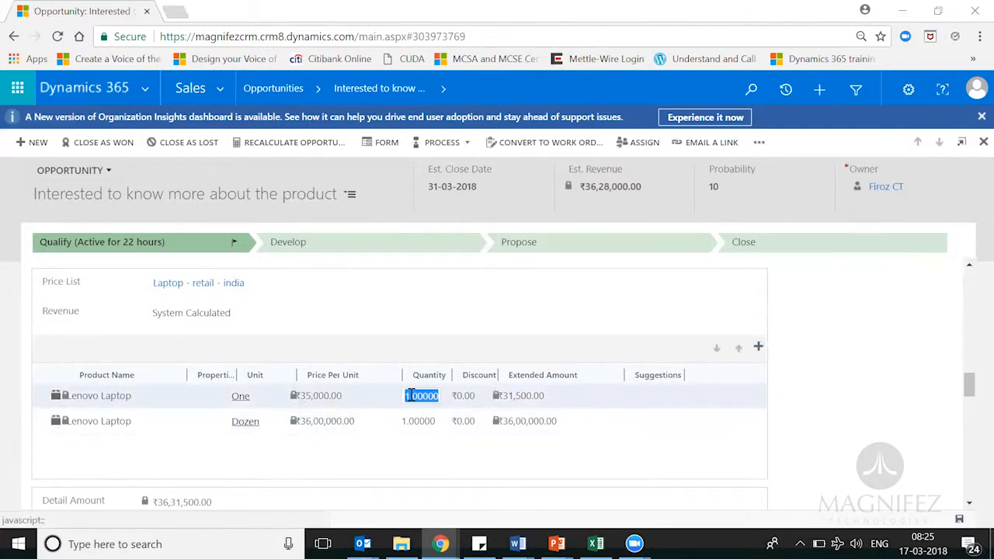
text(12)
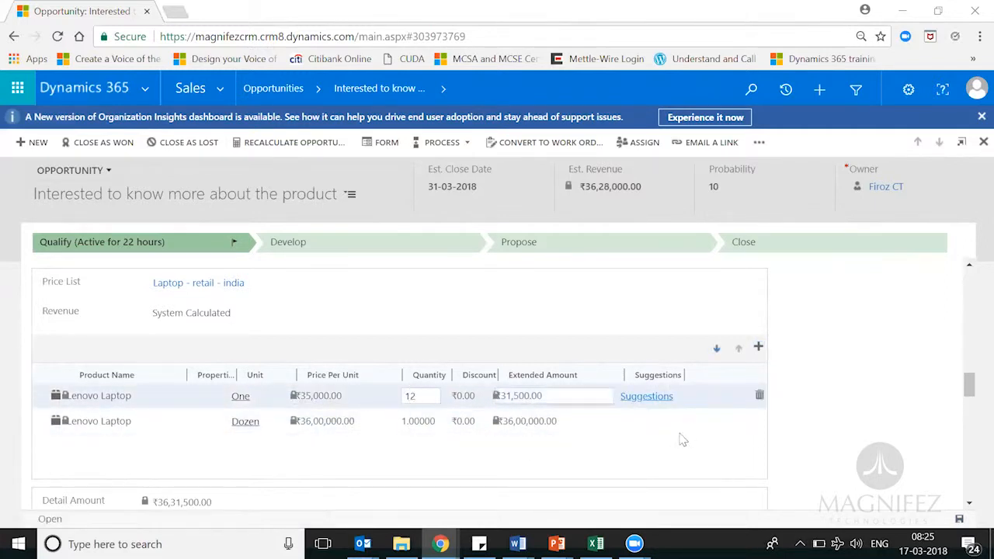
click(853, 389)
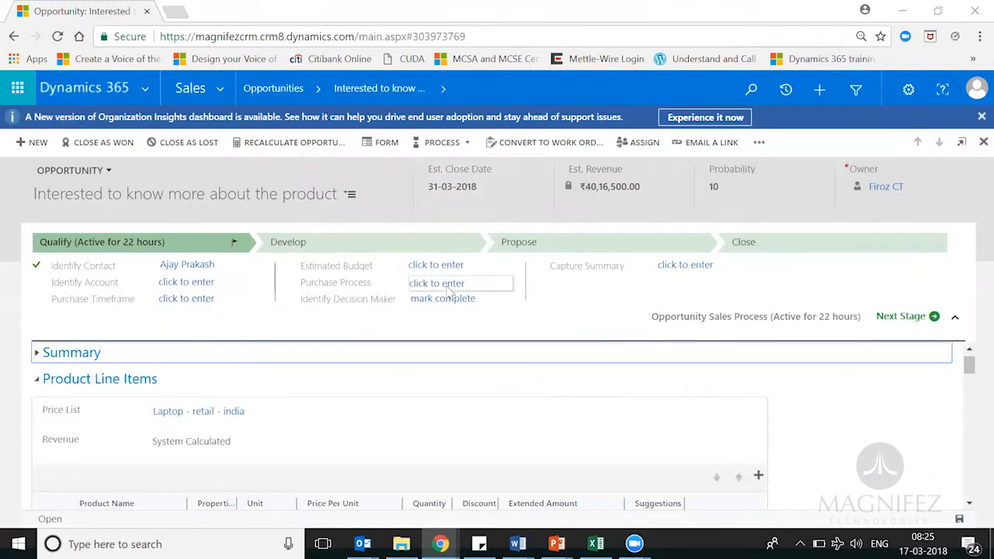
scroll(971, 381, down, 1)
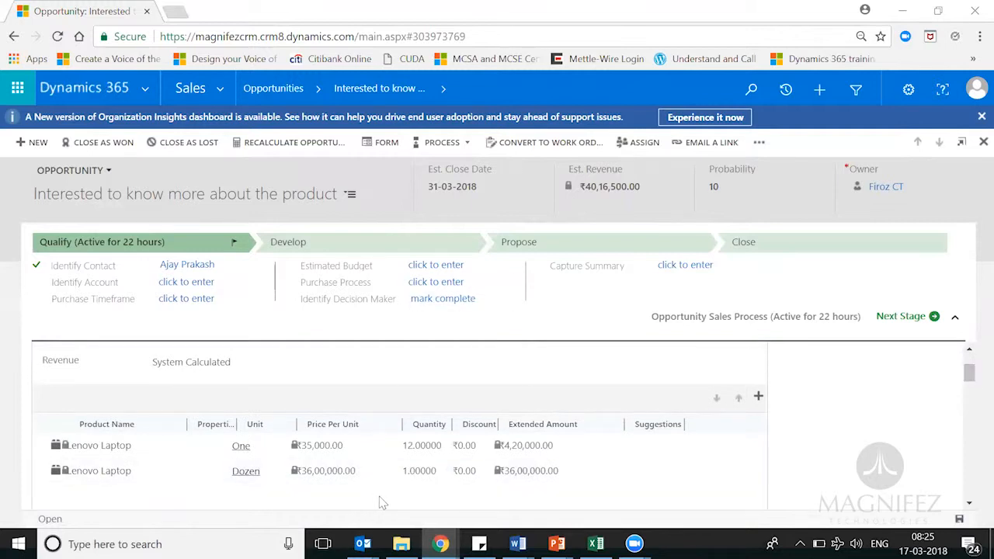
- Switch to the running PowerPoint slide show to view the slide on calculating estimated revenue
click(557, 544)
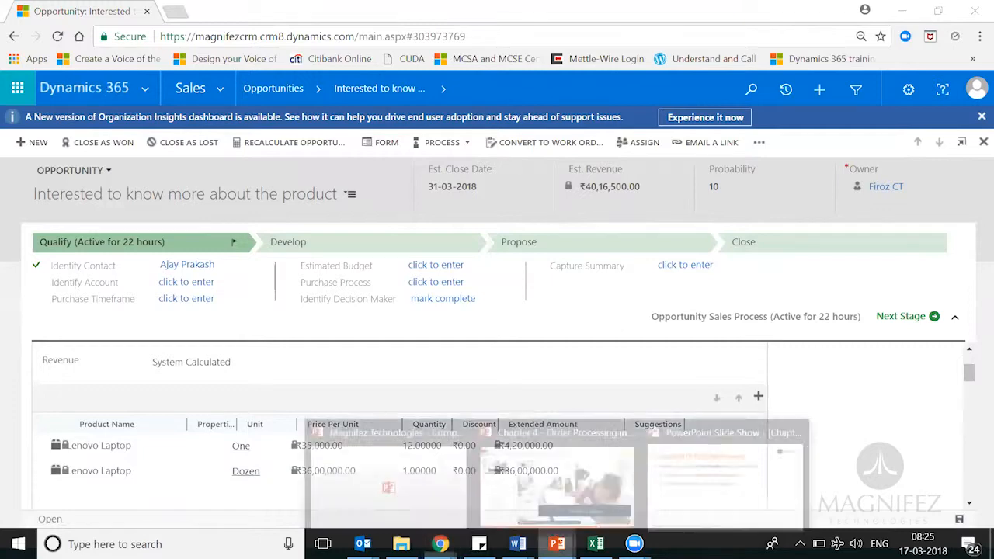
click(681, 490)
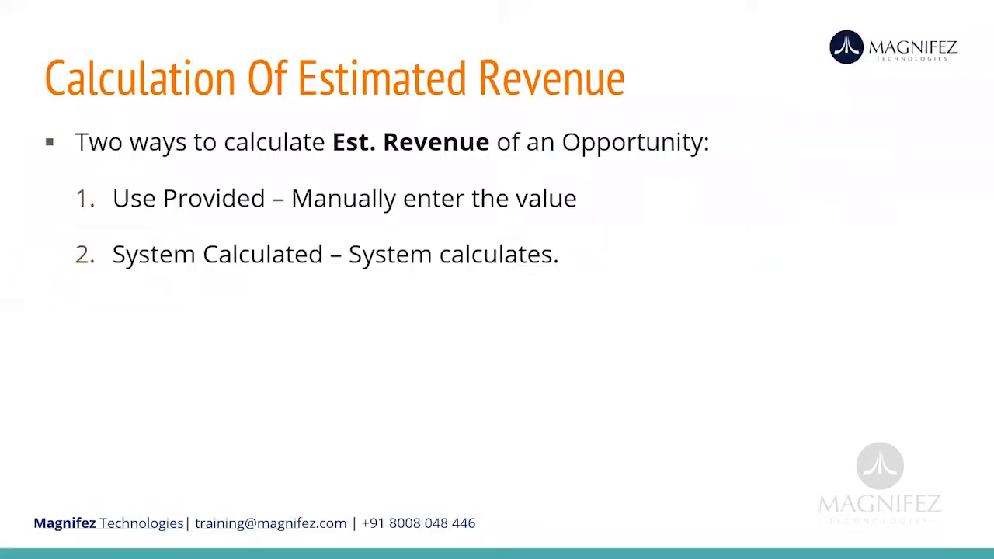
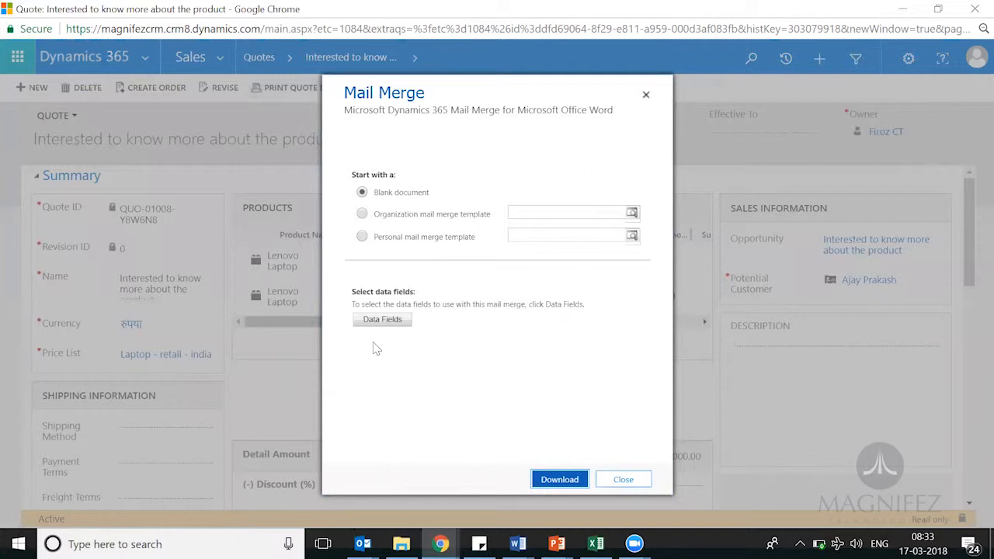
- Leave Mail Merge without downloading, and examine the Close Quote status reasons and options before cancelling the closure
click(611, 482)
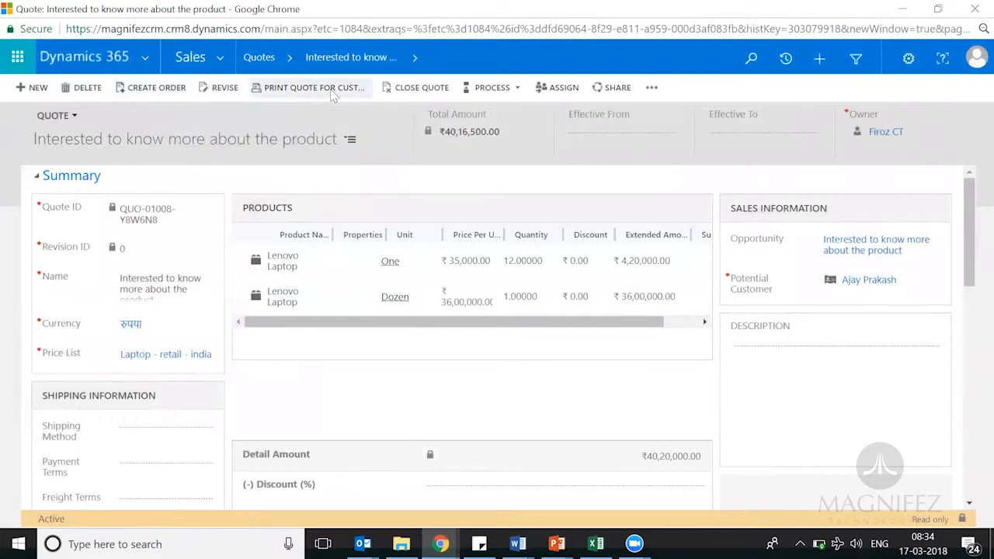
click(417, 89)
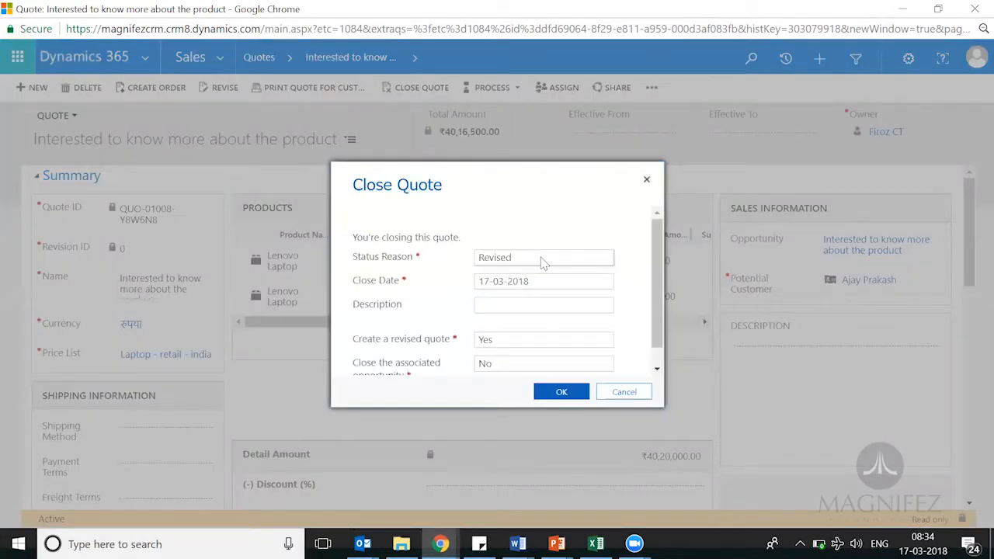
click(542, 261)
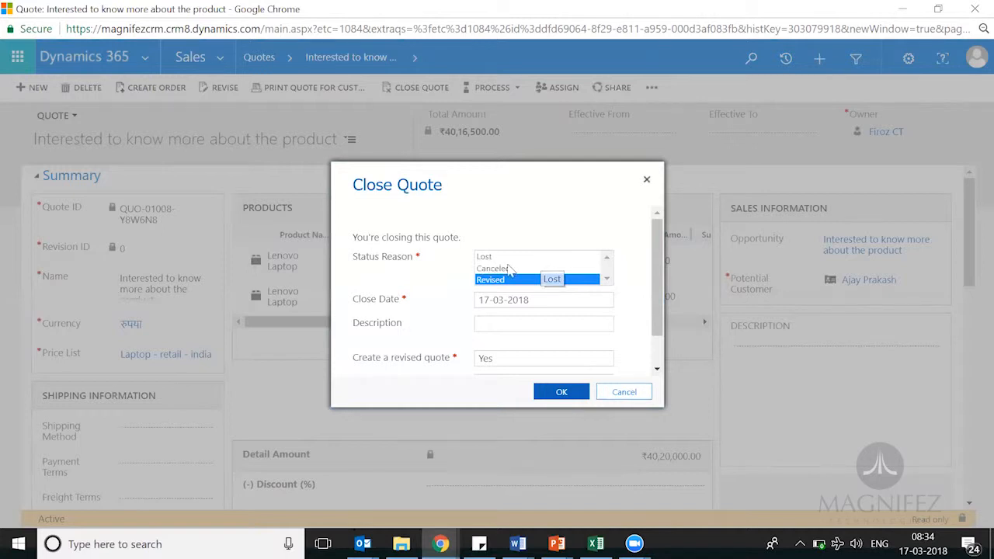
click(587, 191)
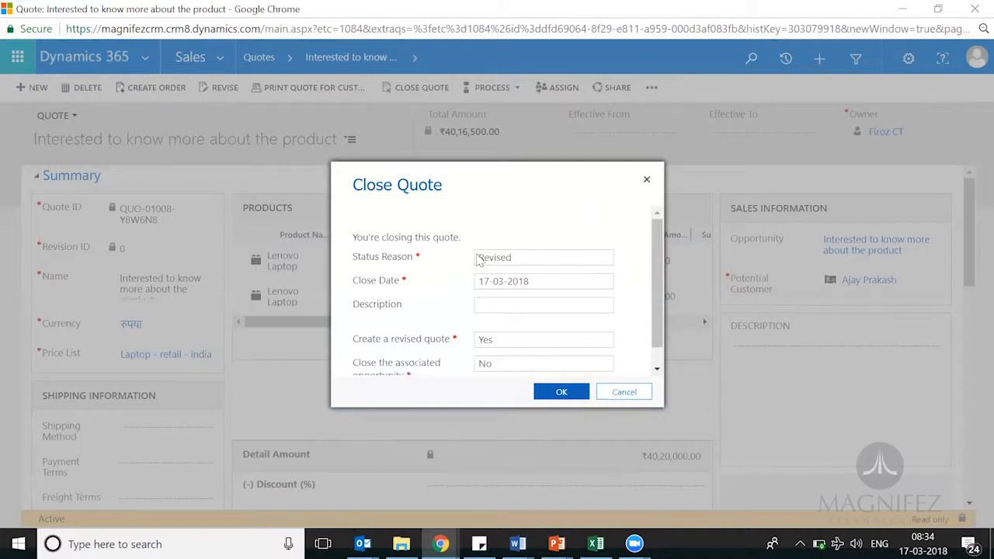
click(528, 287)
click(554, 220)
click(656, 370)
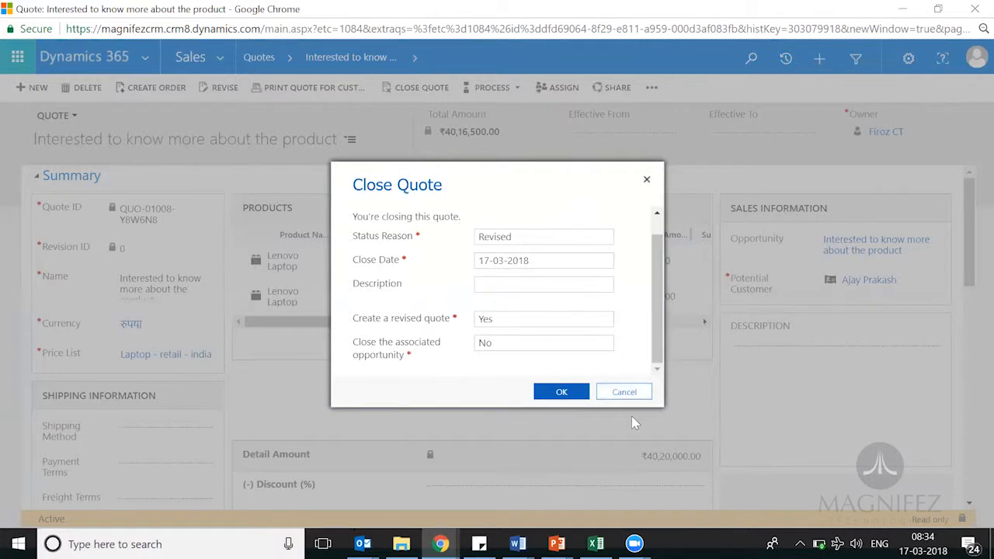
click(625, 391)
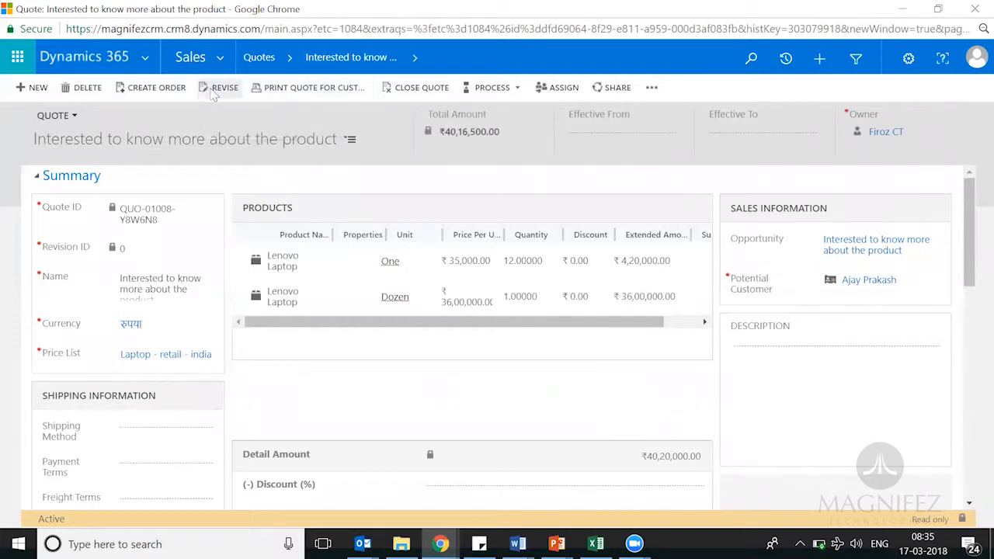
- Revise the active quote and set the quantity of the Lenovo Laptop line with unit One to 10
click(214, 93)
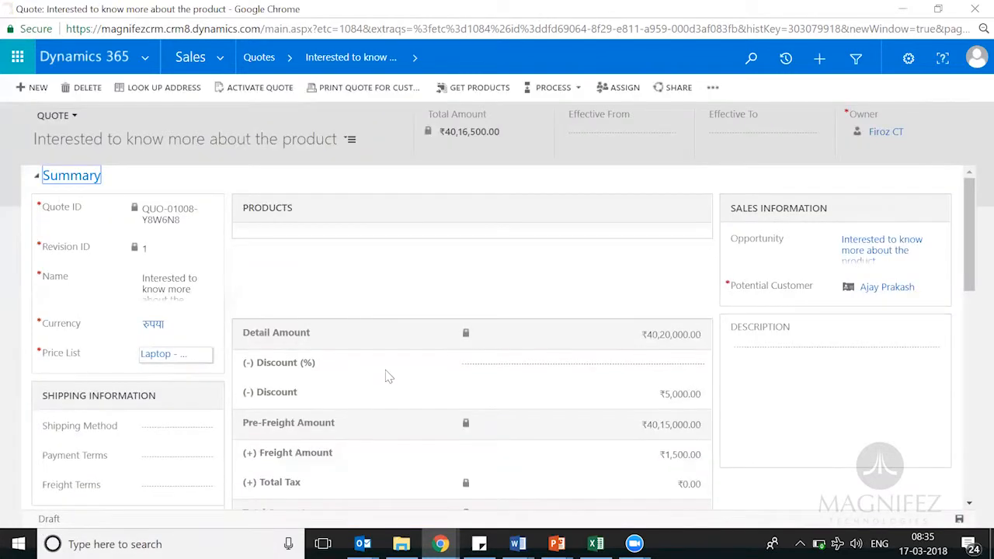
click(522, 261)
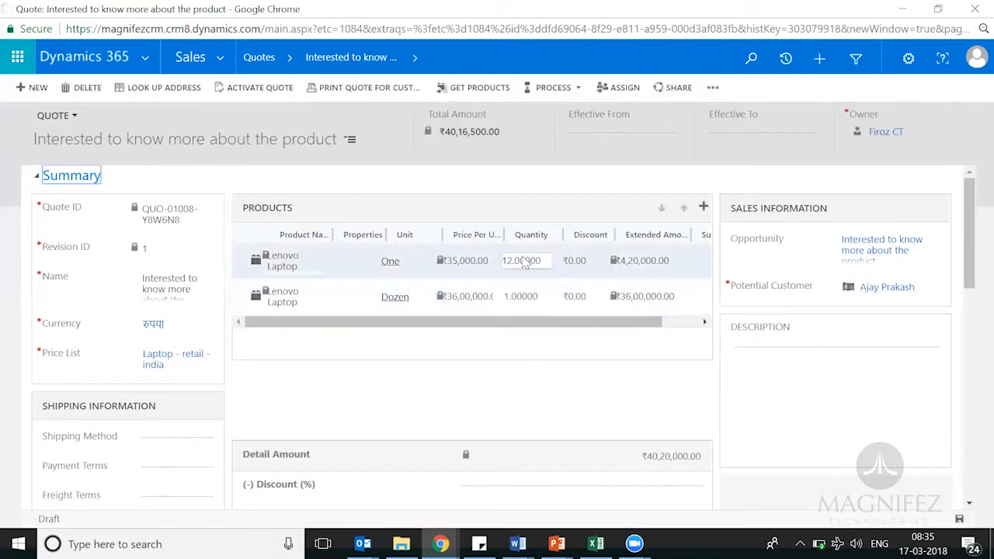
click(524, 260)
text(10)
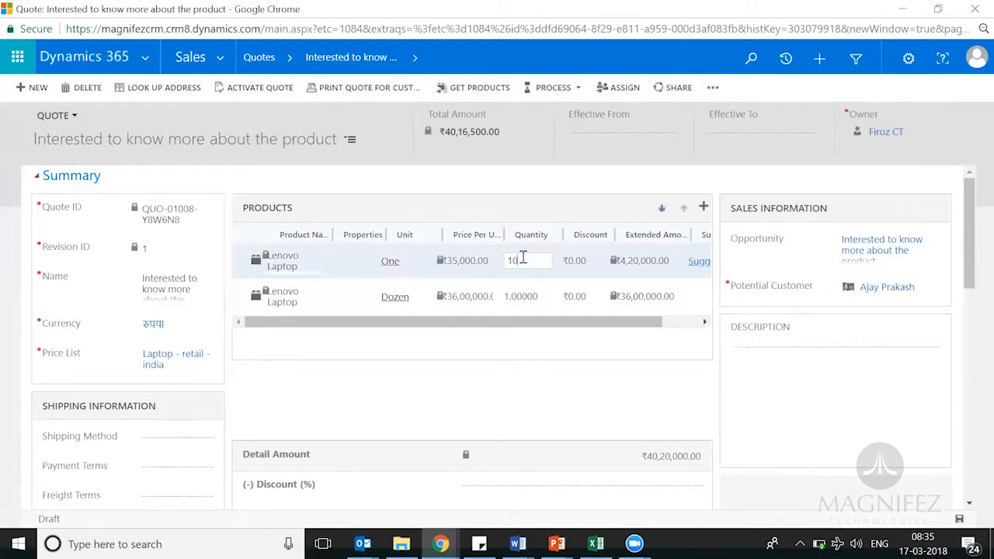
click(550, 194)
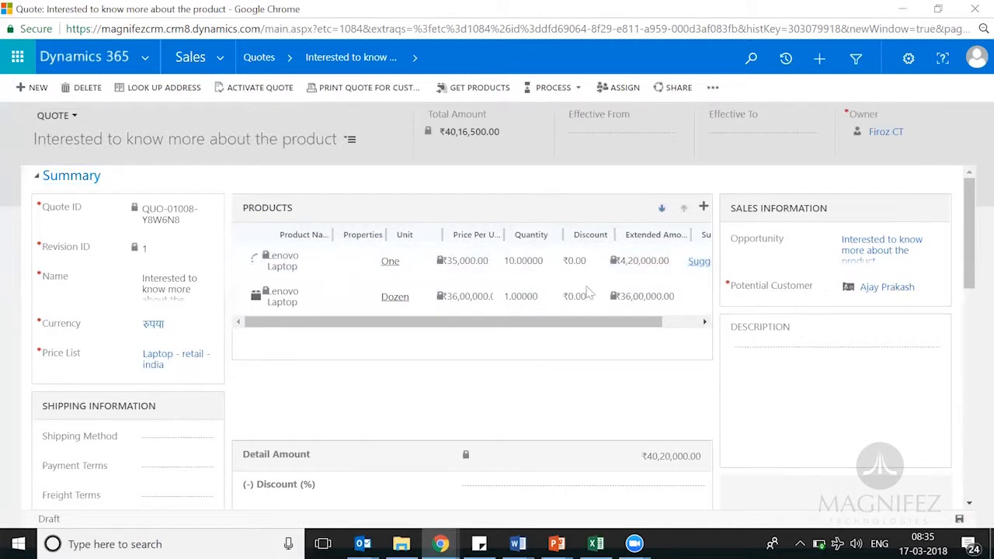
- Set a discount of ₹5,000 on the Lenovo Laptop line with unit One and activate the revised quote
click(587, 267)
click(587, 264)
key(BackSpace)
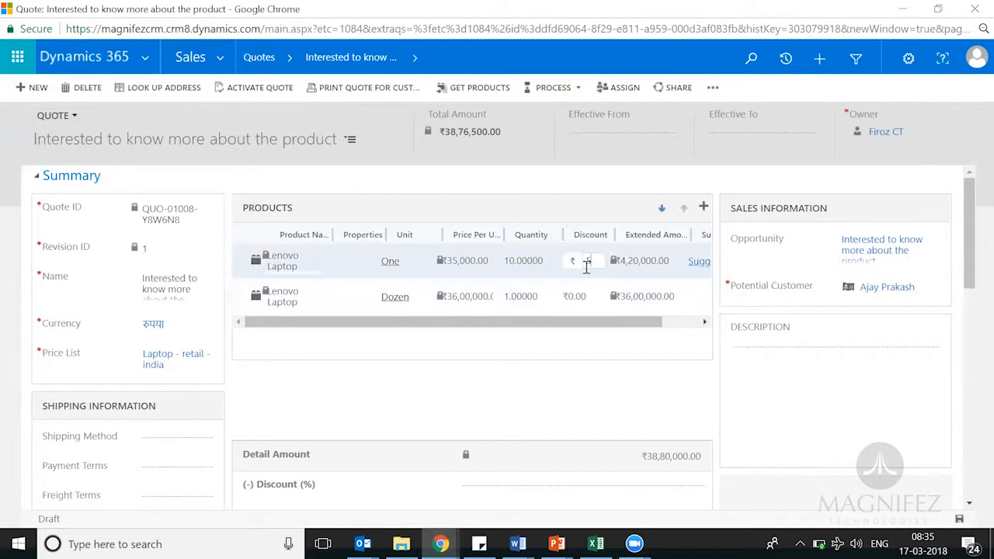
text(10)
click(592, 217)
text(000)
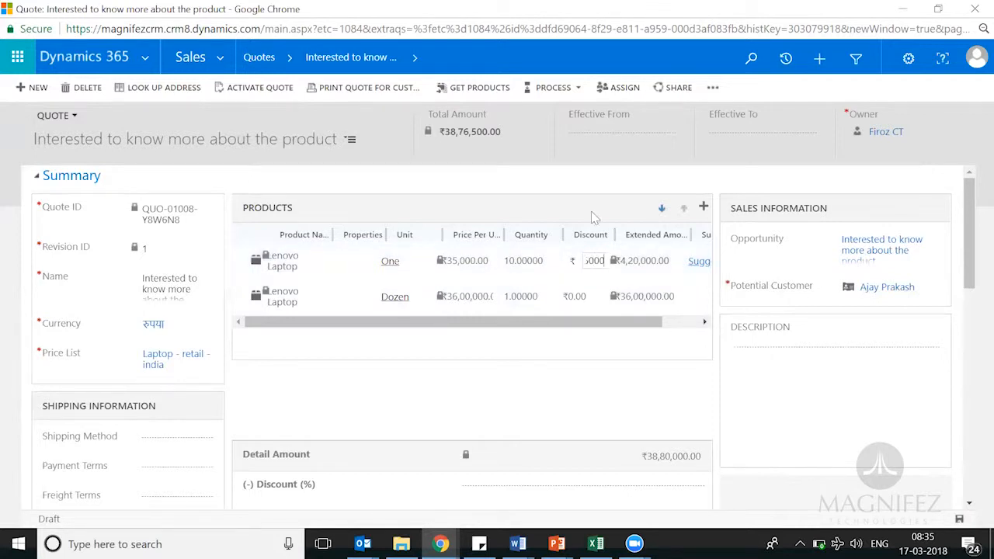
click(585, 194)
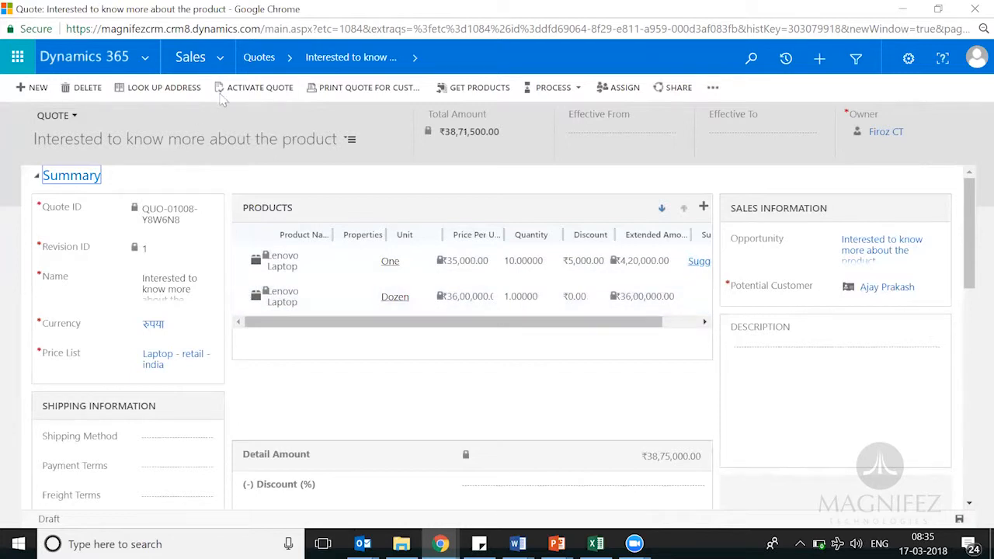
click(246, 90)
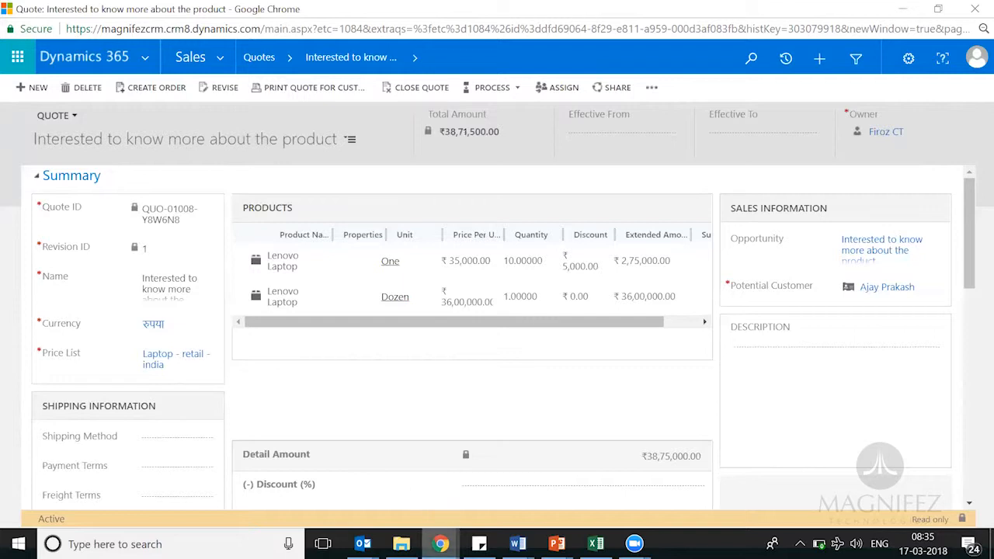
- Switch to the opportunity window and compare the status and total amount of each record in its Quotes list
mouse_move(439, 545)
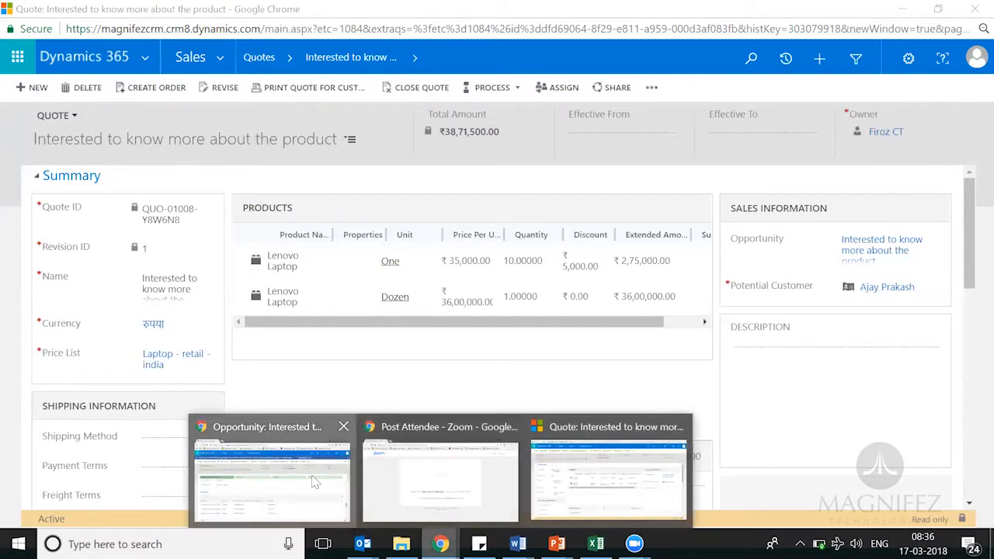
click(272, 478)
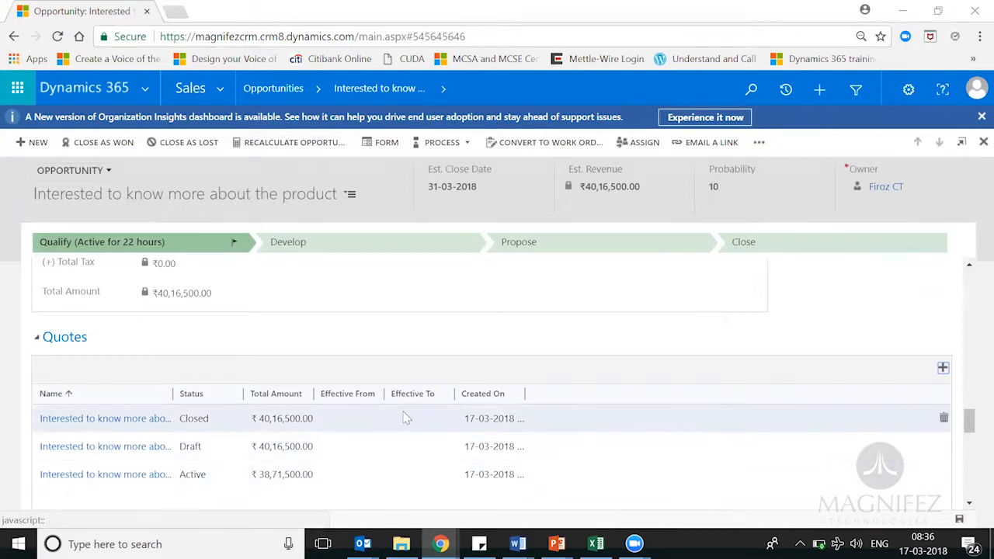
click(406, 417)
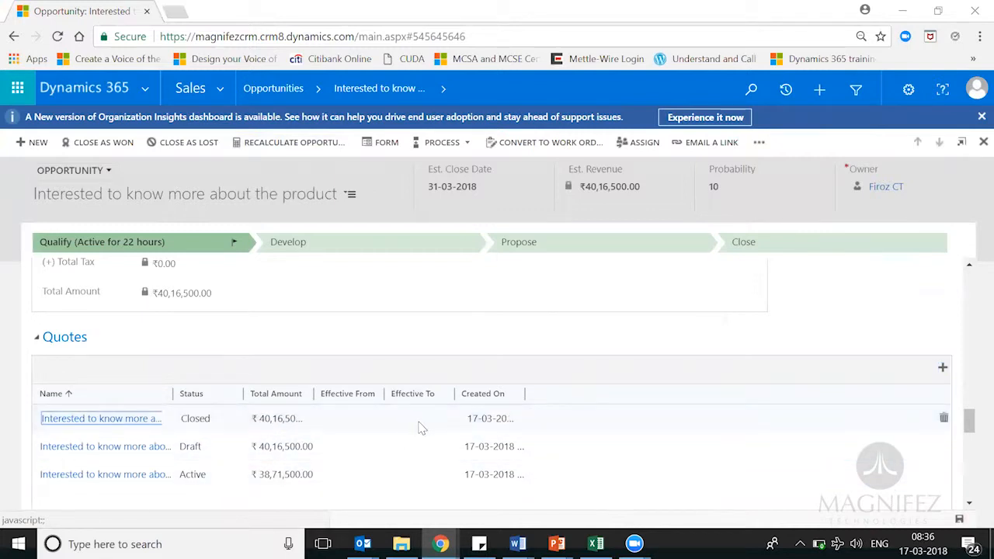
click(384, 447)
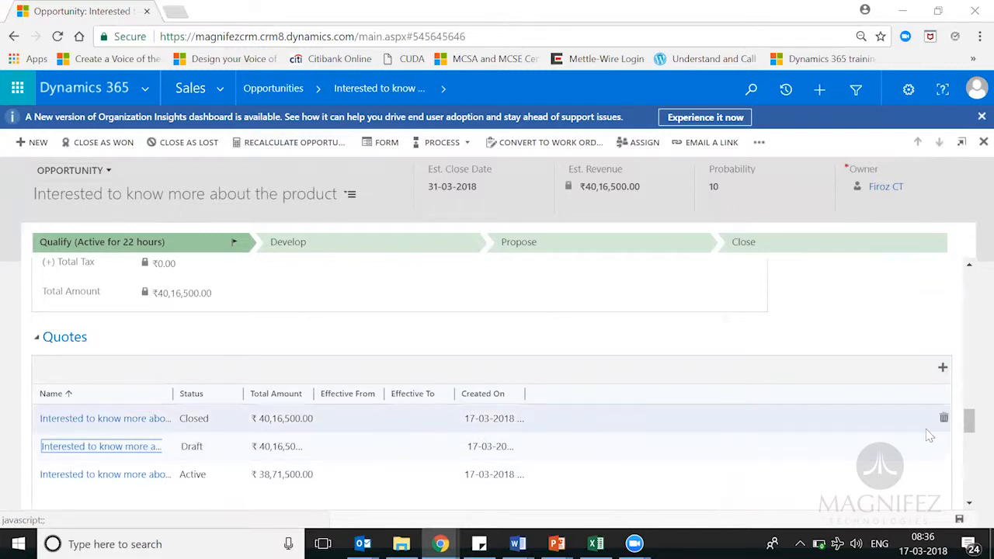
click(394, 486)
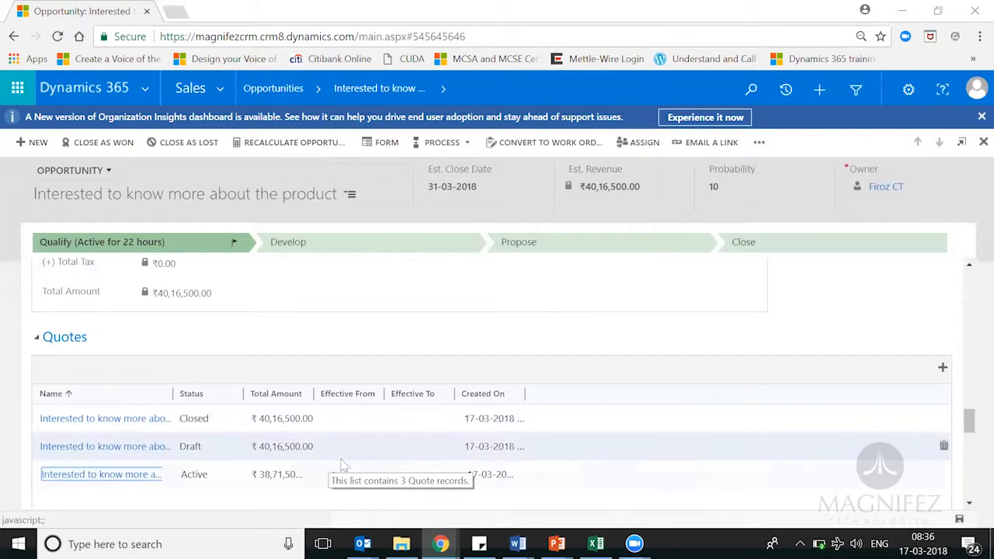
- Switch to the running PowerPoint slide show and advance from Working With Orders to the Orders slide
mouse_move(440, 544)
mouse_move(556, 543)
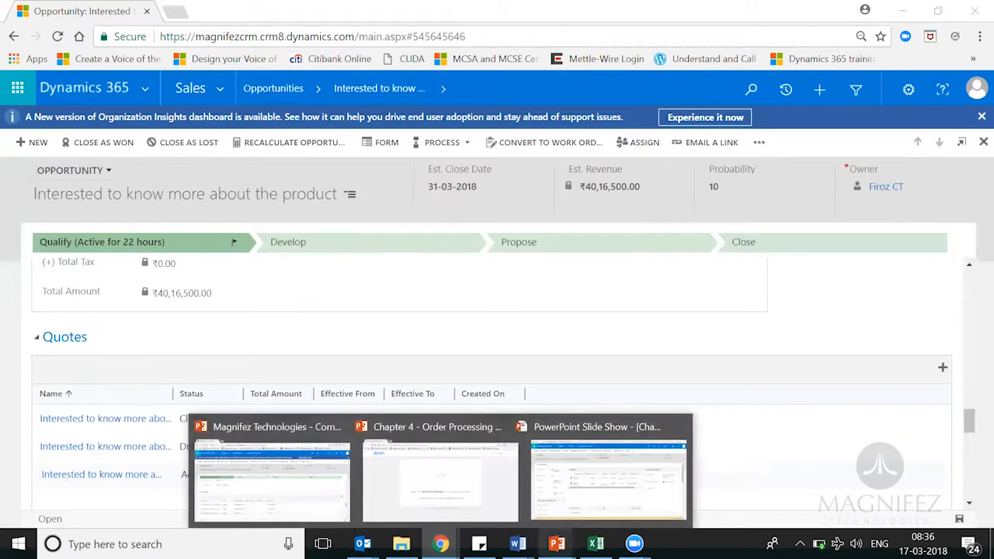
click(715, 474)
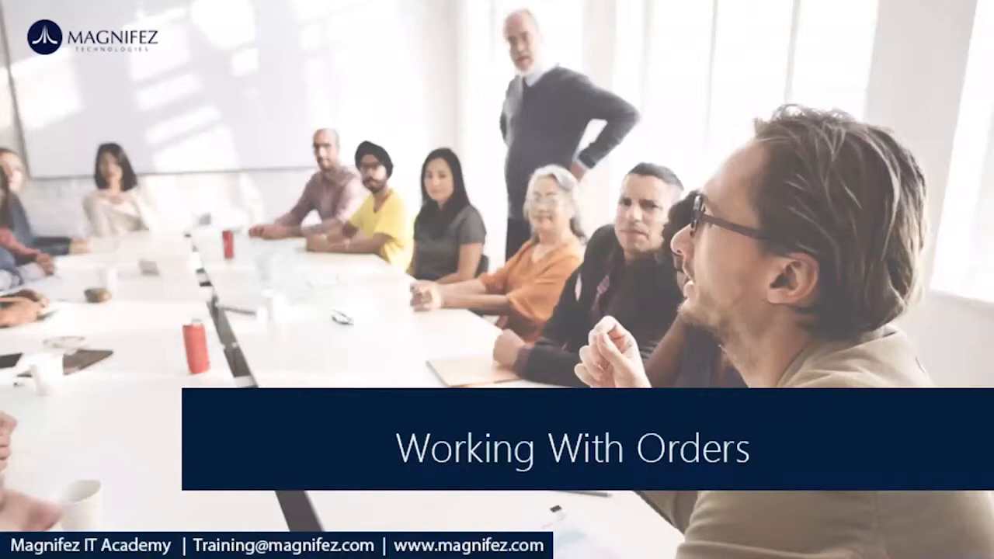
key(Right)
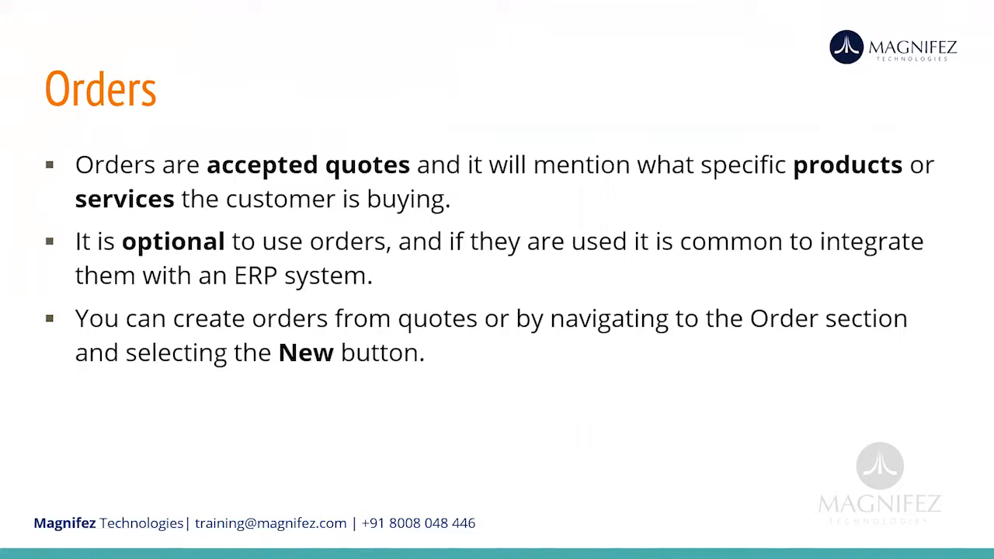
- Return to Dynamics 365, check the quote's Create Order command, and view the opportunity window's Sales area navigation
key(alt+Tab)
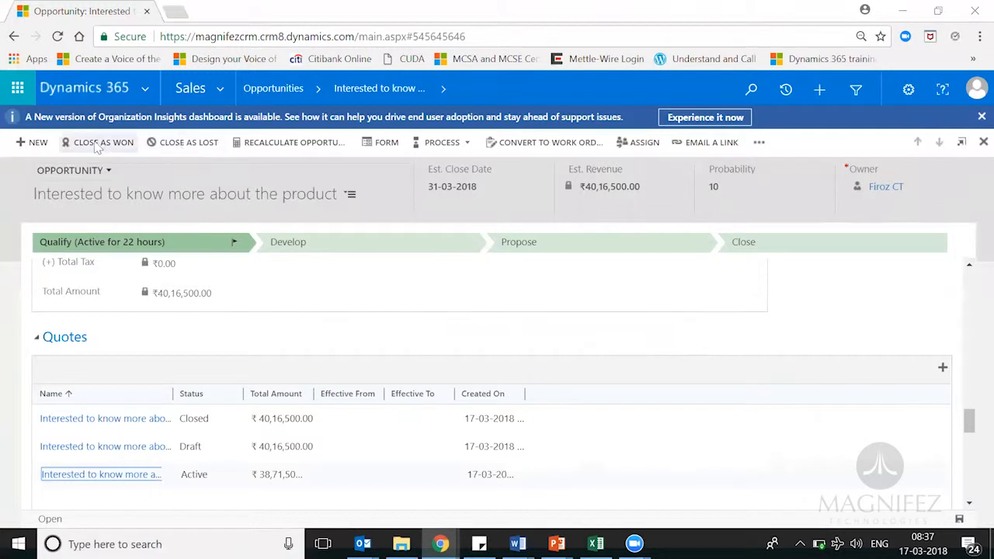
mouse_move(440, 543)
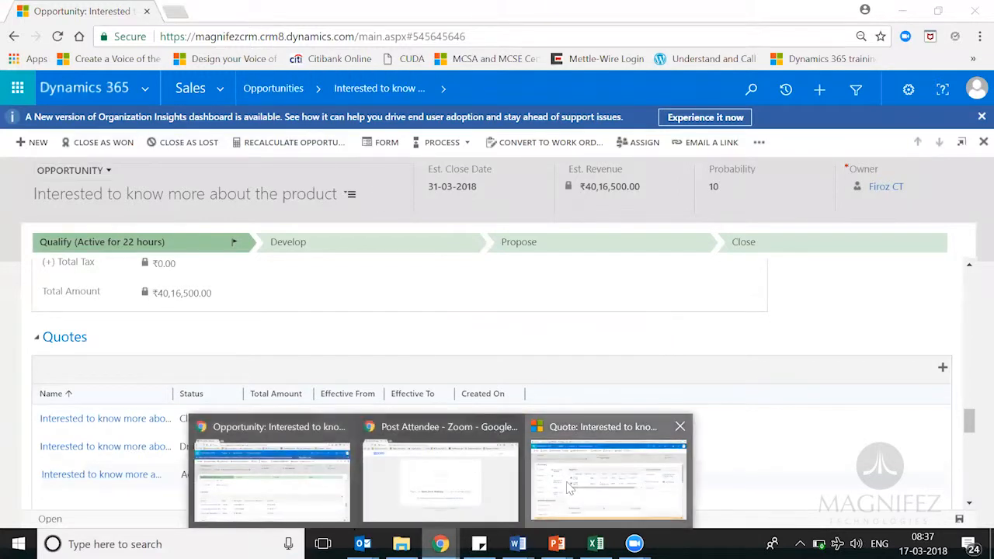
click(604, 465)
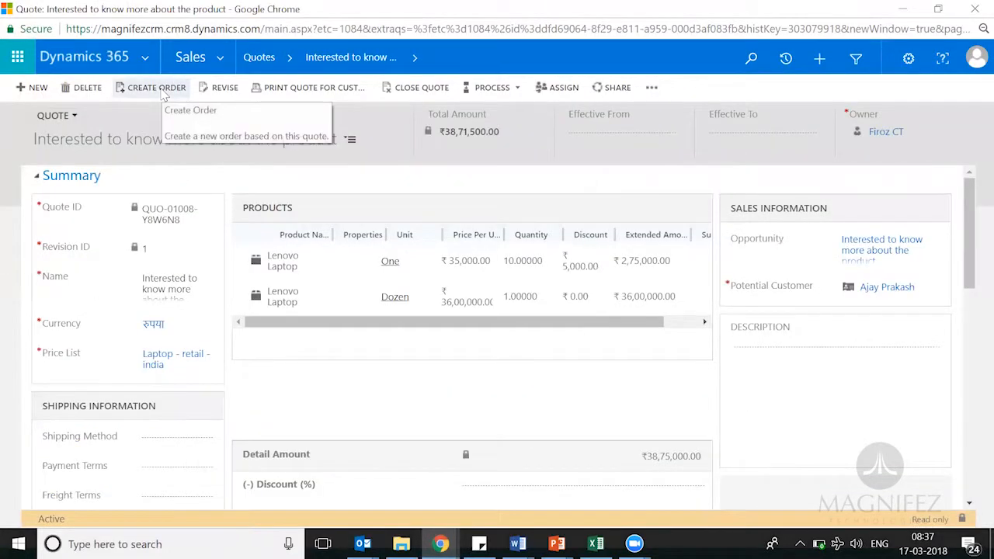
key(alt+Tab)
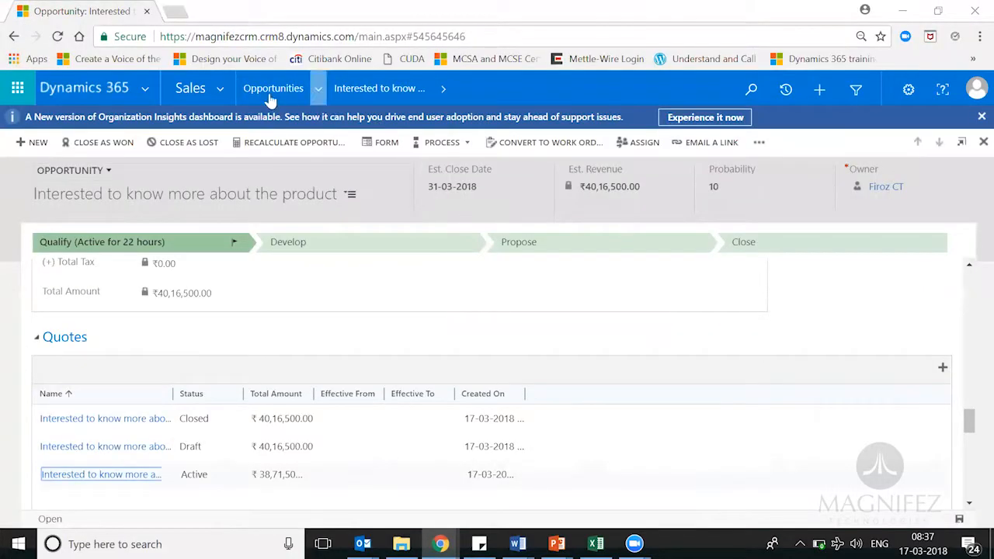
click(222, 88)
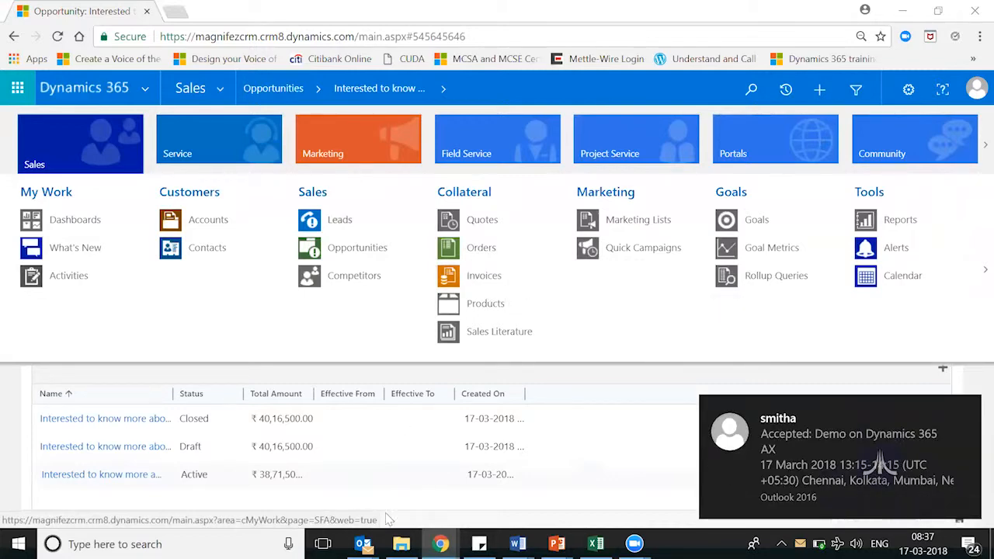
- Close the Outlook window
click(363, 543)
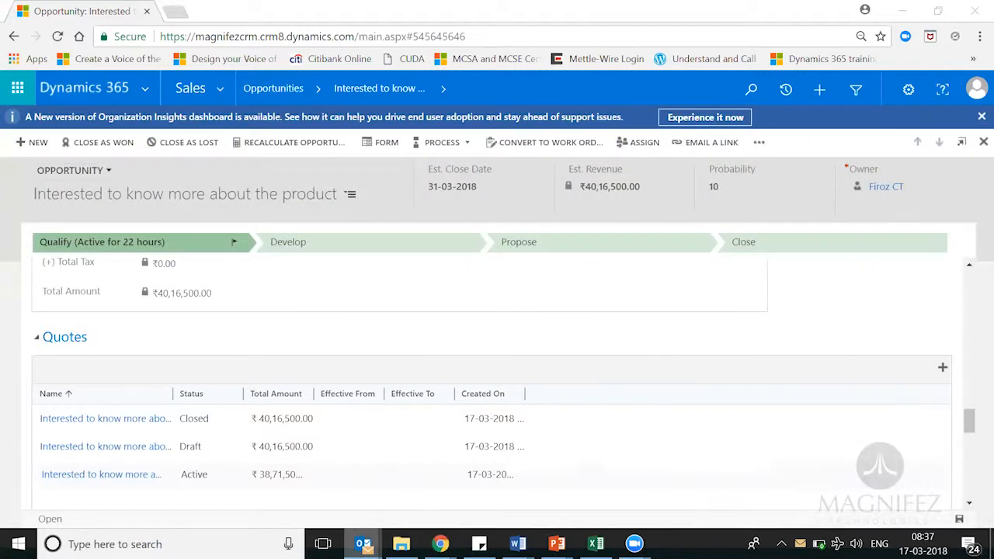
right_click(364, 544)
click(367, 508)
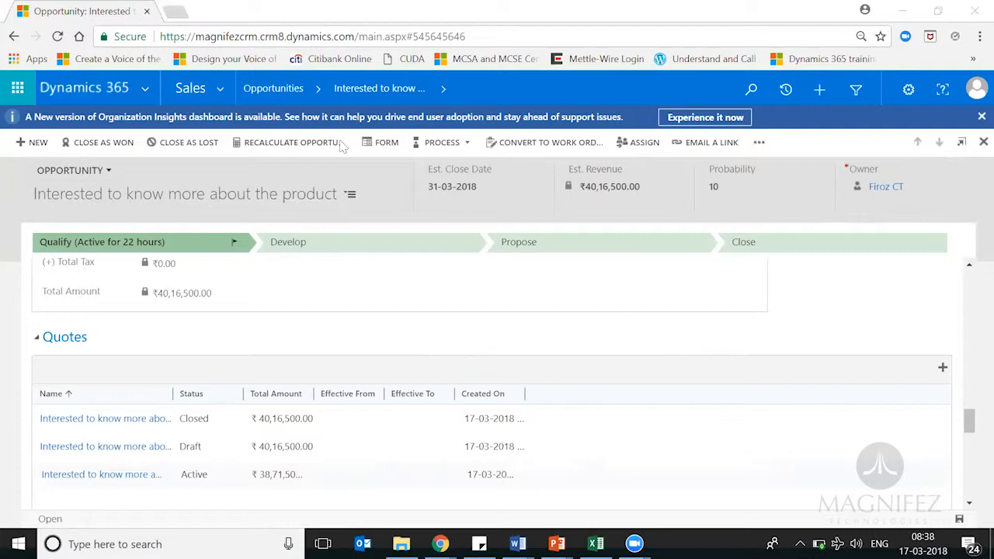
- Review the Collateral entries in the Sales area navigation and return to the quote window
click(223, 87)
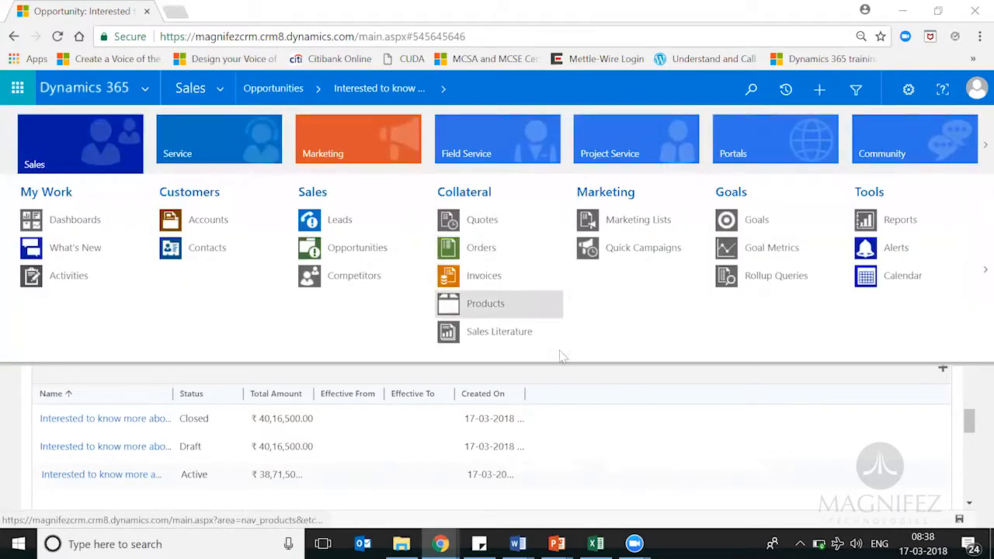
click(595, 459)
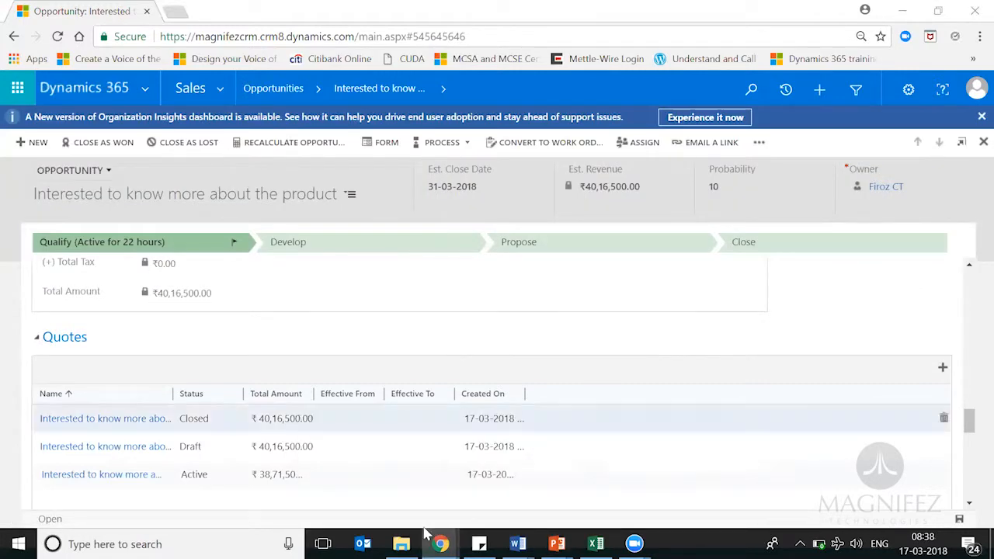
mouse_move(440, 544)
click(578, 473)
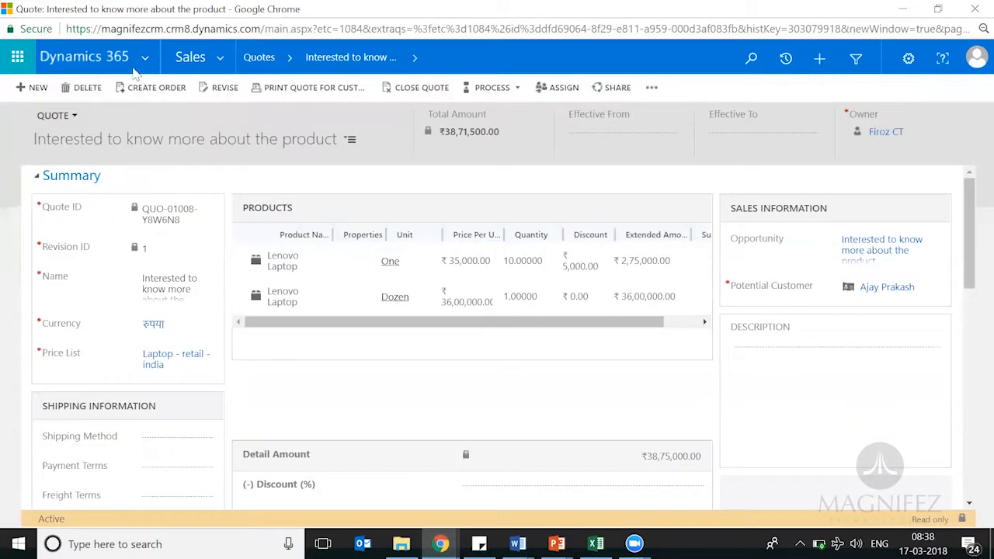
- Examine the Create Order options, trying Calculate actual revenue from quotes as No and Yes, and cancel without creating the order
click(165, 92)
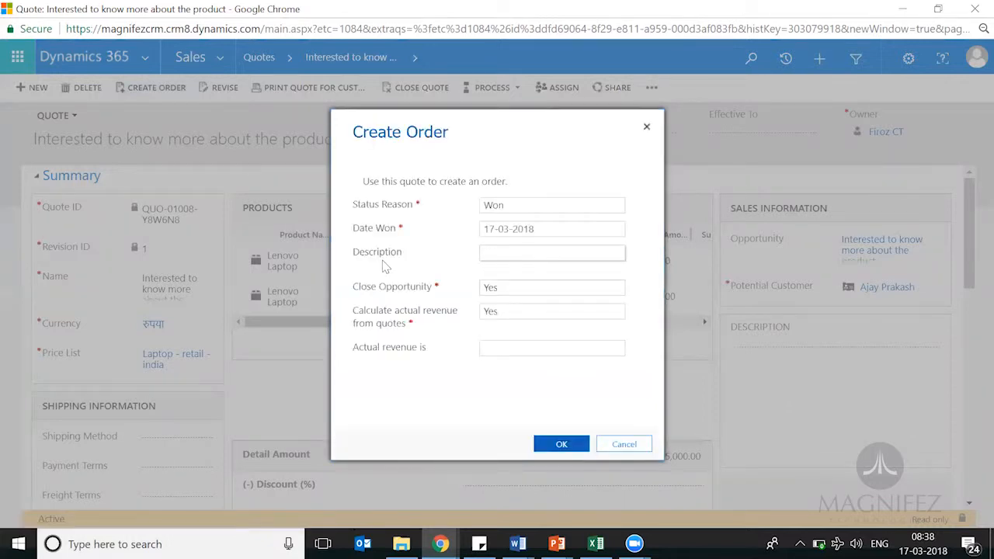
click(543, 206)
click(544, 205)
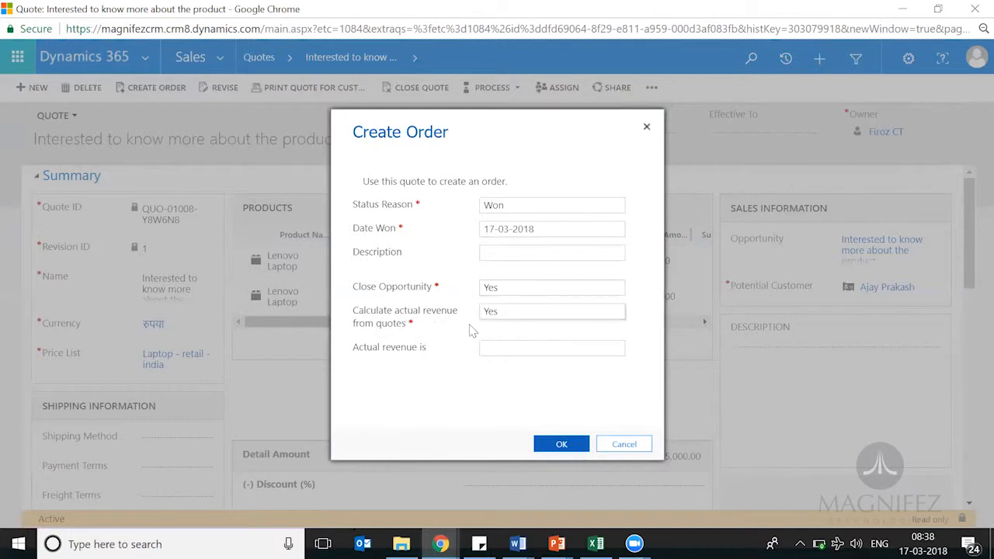
click(553, 318)
click(512, 351)
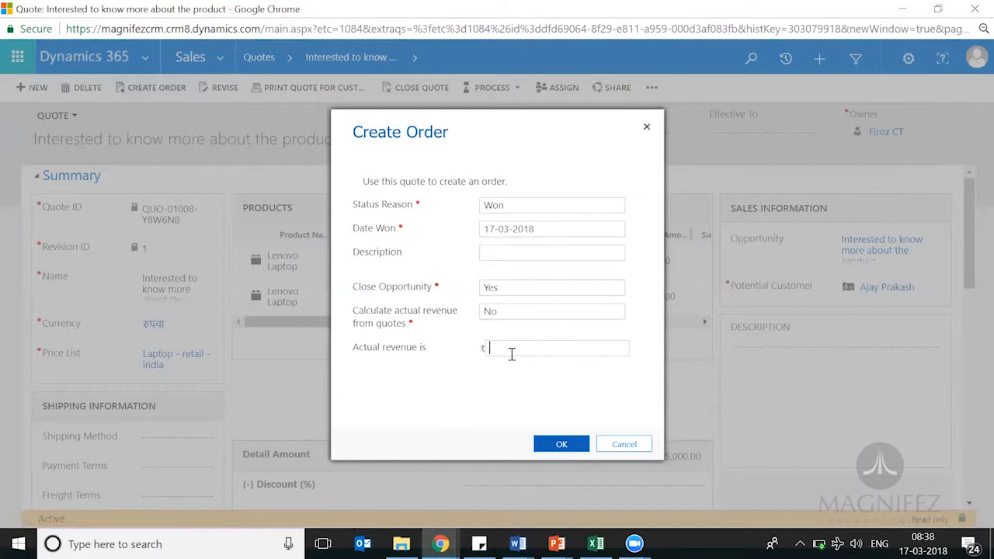
click(544, 313)
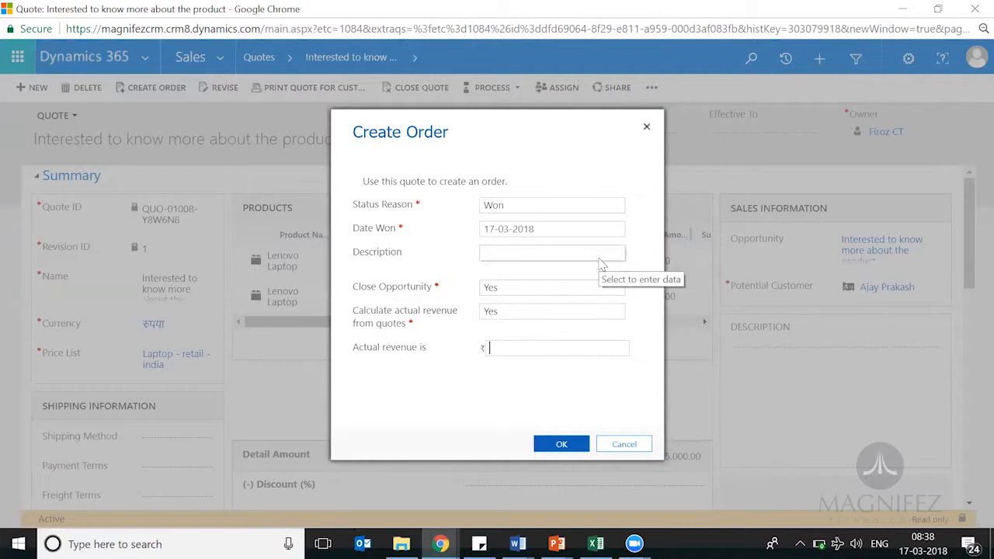
click(633, 443)
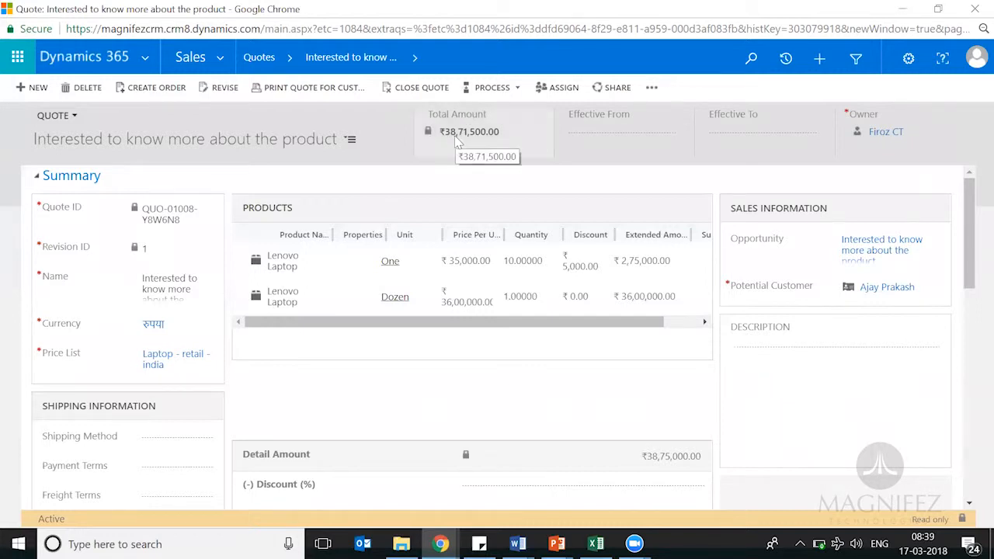
- Create an order from the quote with status reason Won, Close Opportunity Yes and actual revenue calculated from quotes, and review the order's sections
click(159, 87)
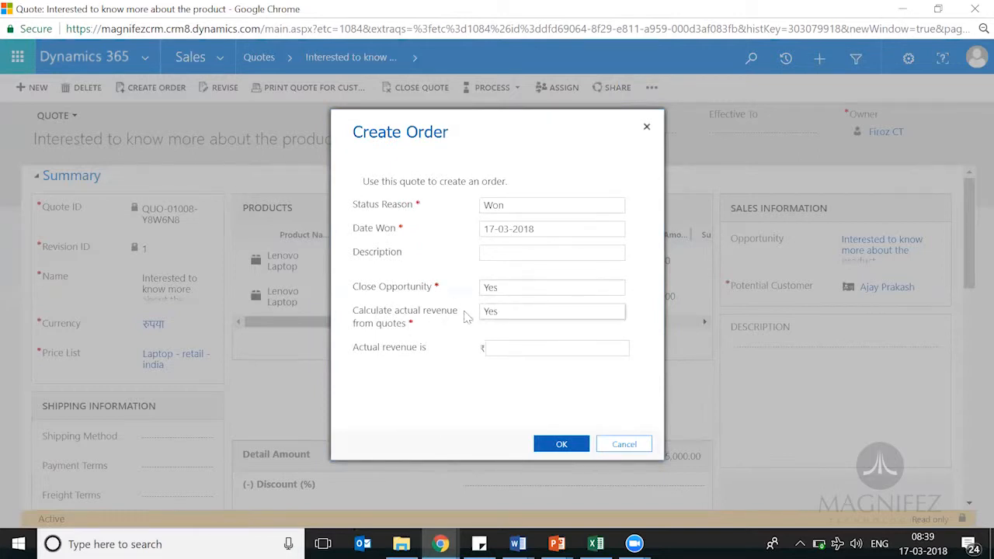
click(574, 447)
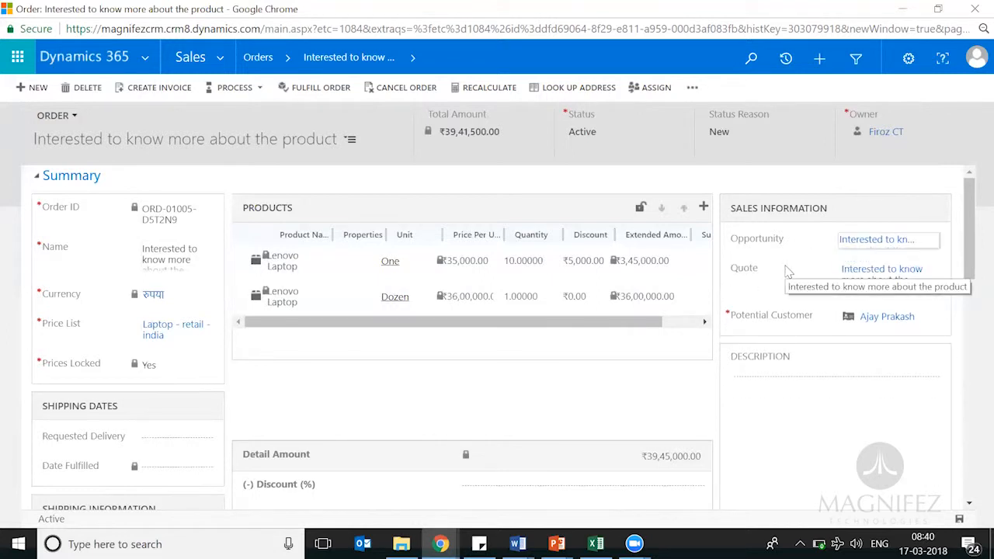
click(823, 185)
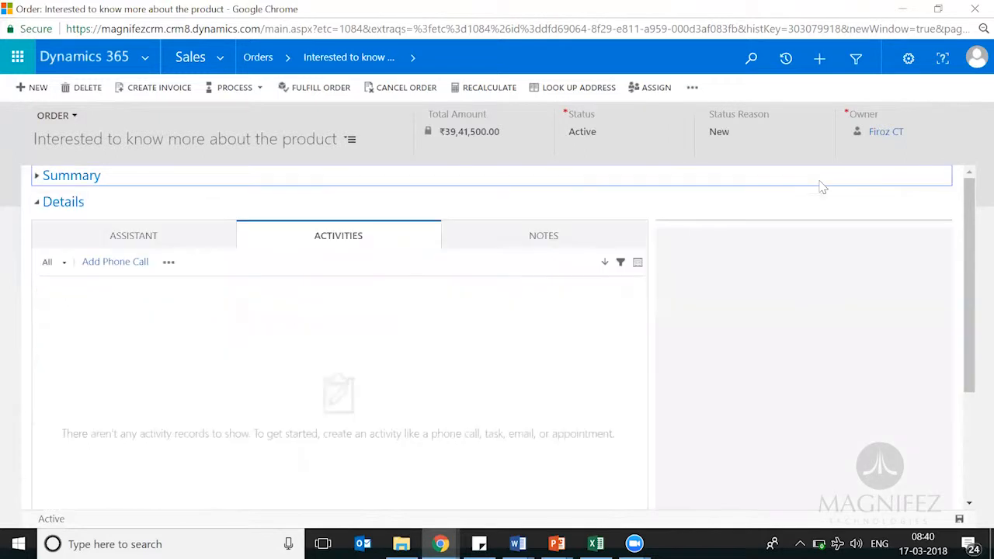
click(86, 181)
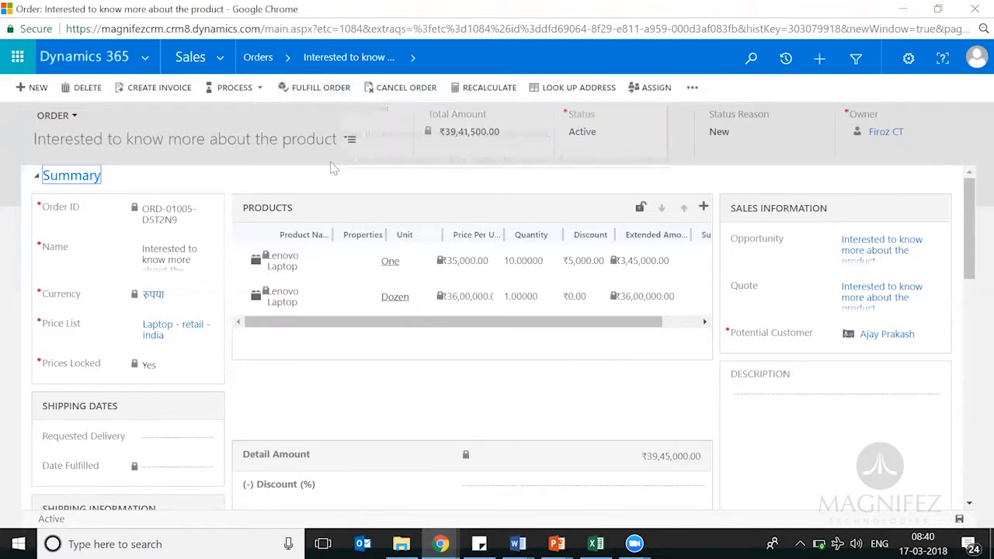
- Examine the Status Reason options for cancelling the order, and dismiss the Cancel Order dialog without confirming
click(428, 91)
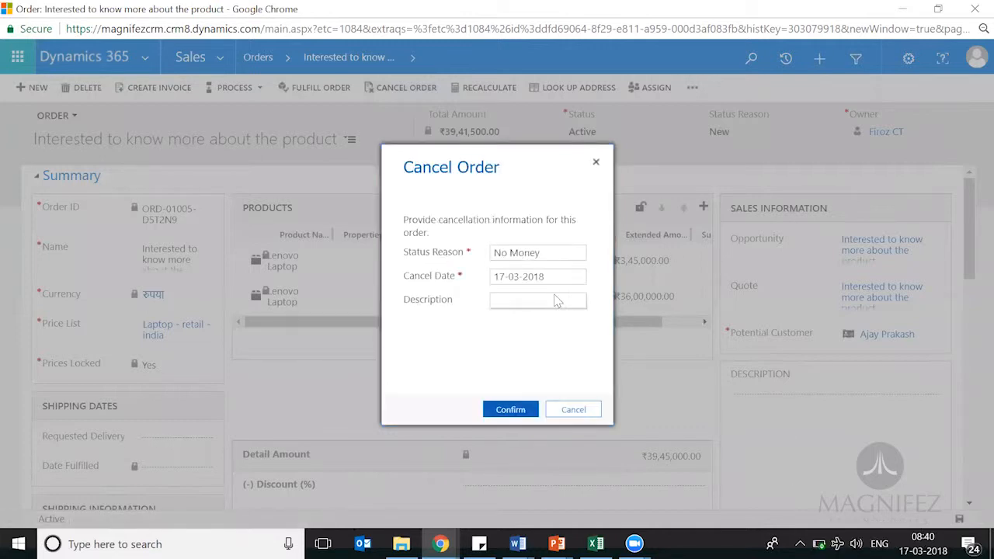
click(530, 254)
click(531, 257)
click(573, 410)
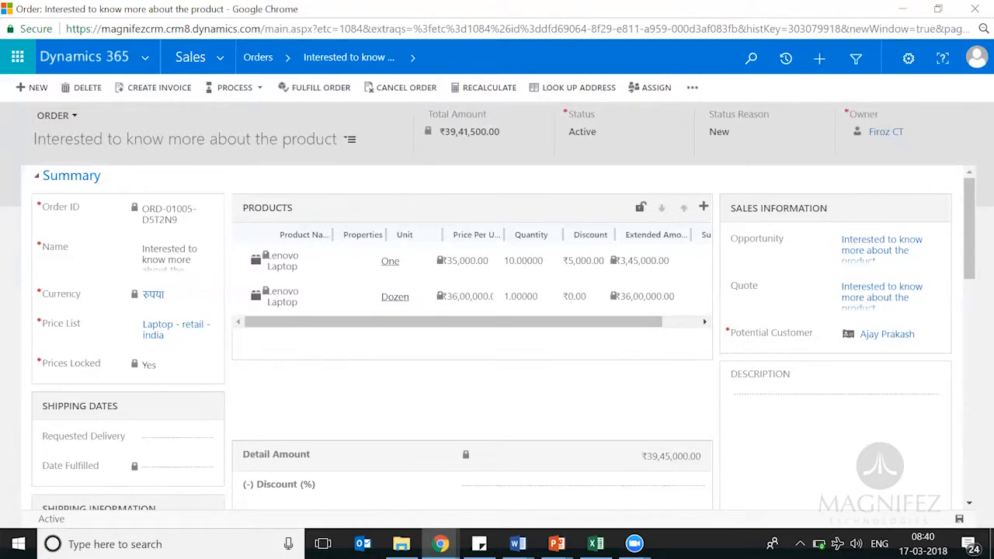
- Switch to the PowerPoint slide show and go through the Orders slides up to Fulfil An Order
click(557, 544)
click(722, 478)
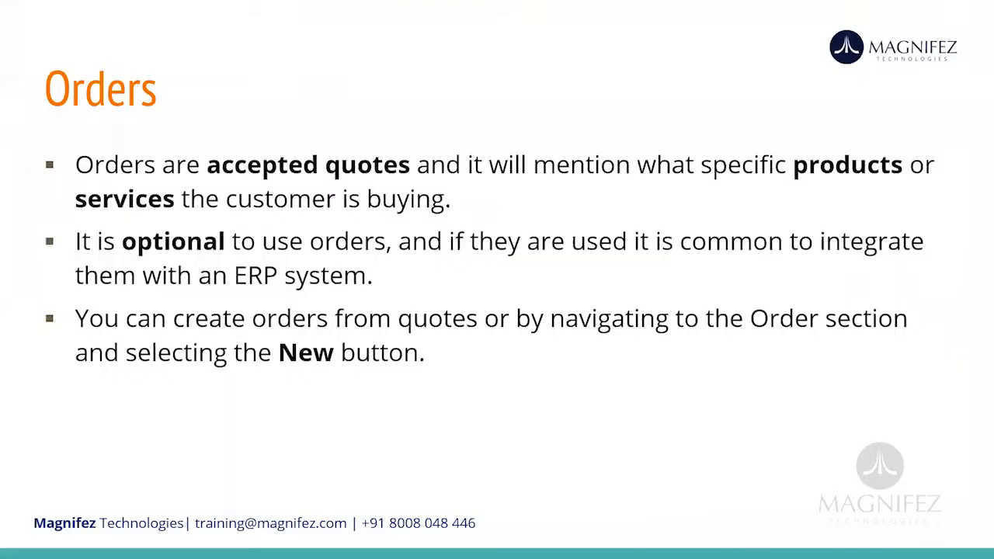
key(Right)
key(Right)
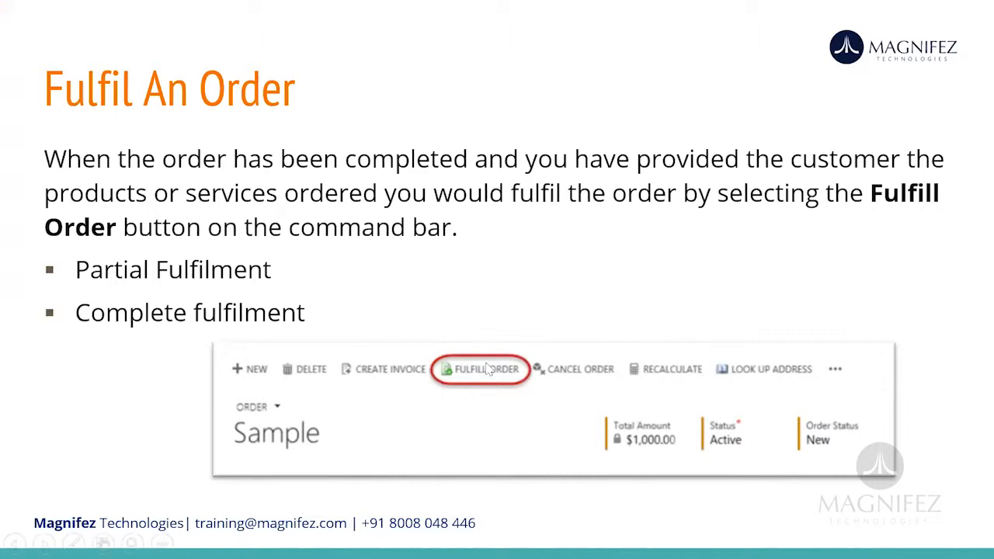
- Return to the order in Dynamics 365 and fulfill it with status reason Partial
key(alt+Tab)
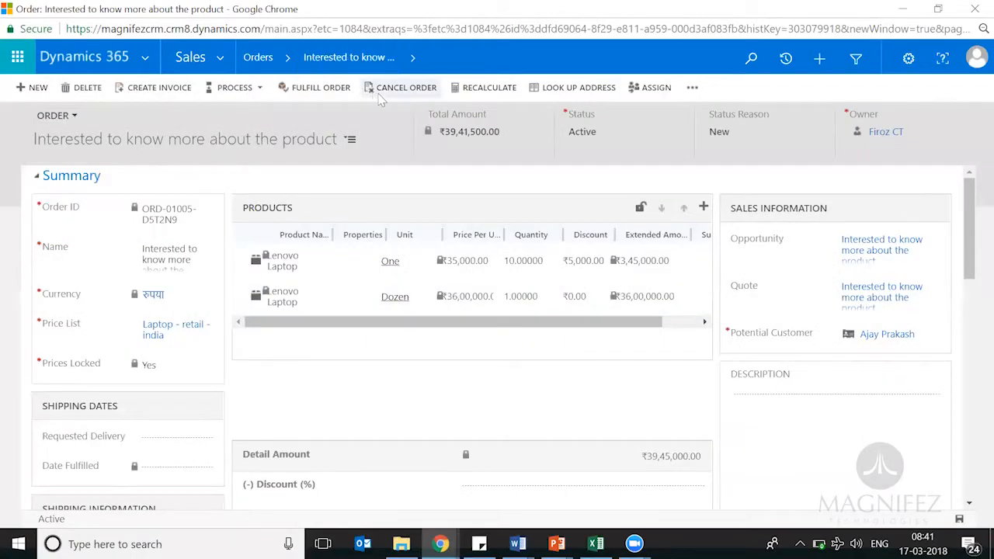
click(333, 91)
click(549, 259)
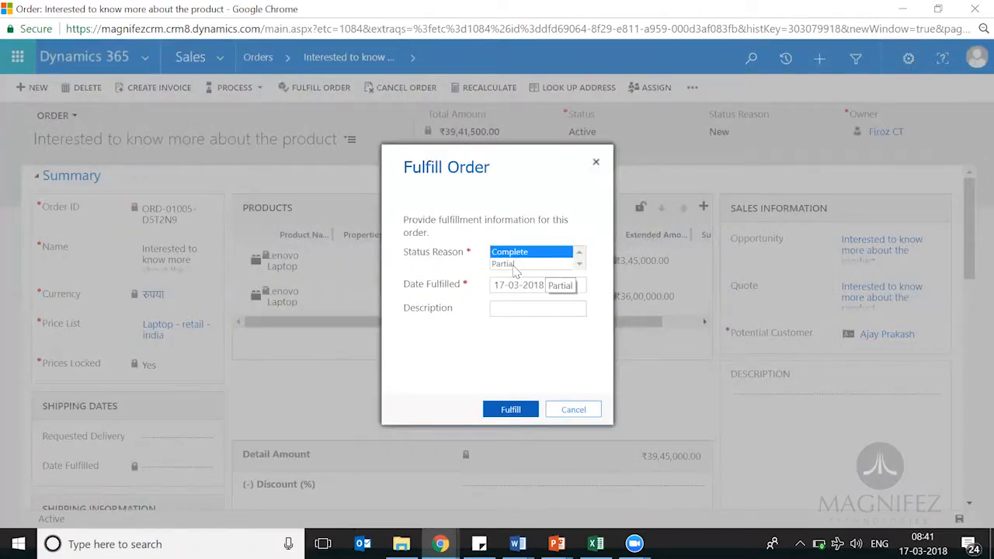
click(515, 265)
click(518, 410)
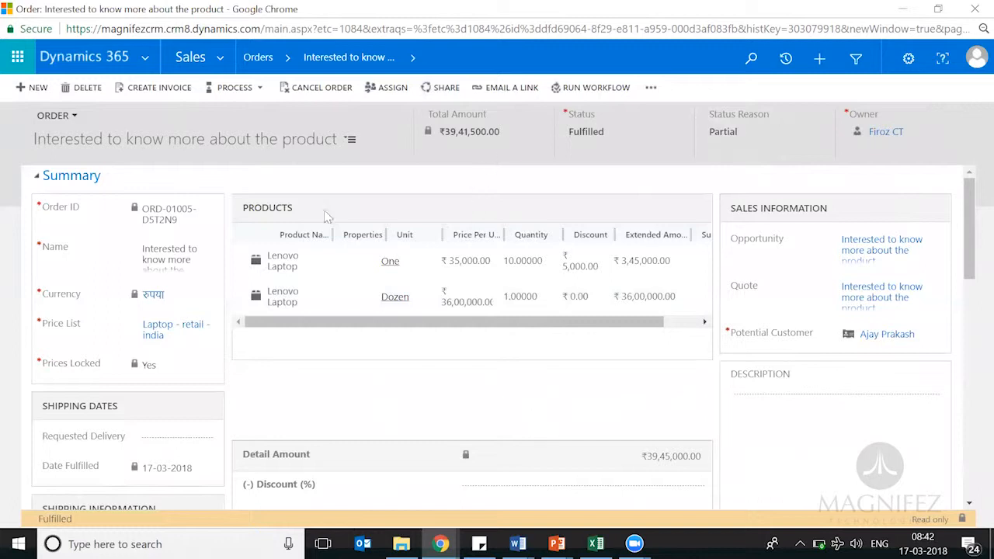
- Create an invoice from the fulfilled order and review the invoice's summary
click(157, 91)
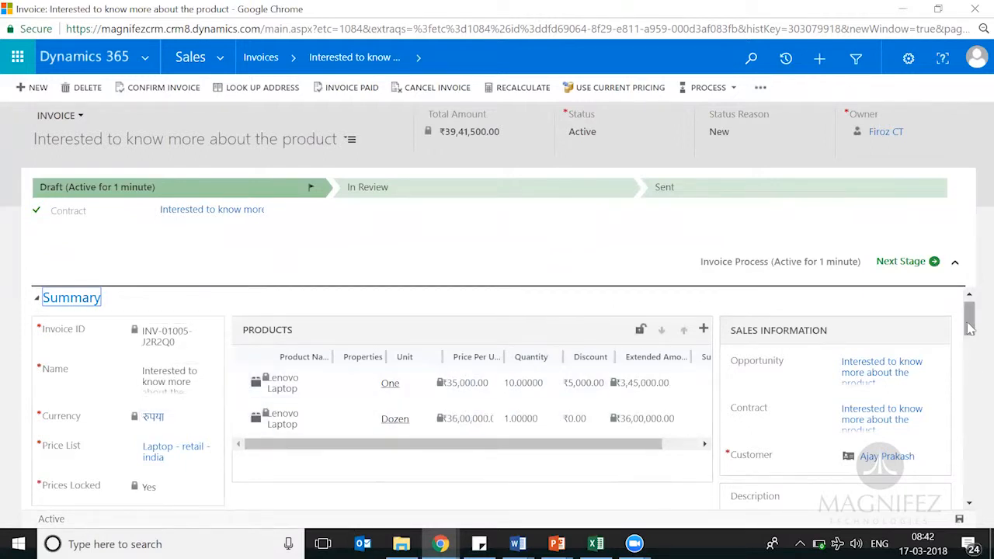
drag(969, 326, 973, 274)
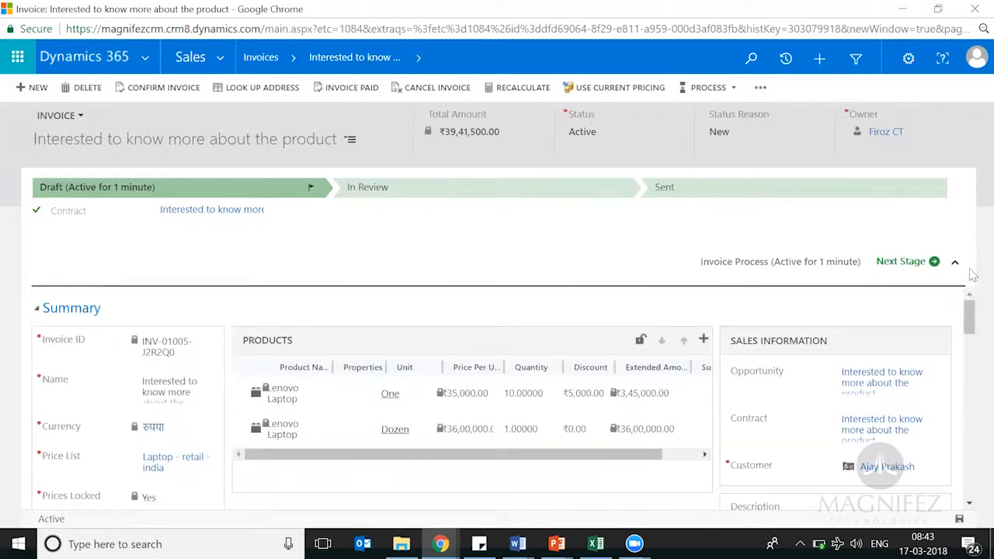
- Switch to the PowerPoint slide show and view the Invoices slide
mouse_move(556, 544)
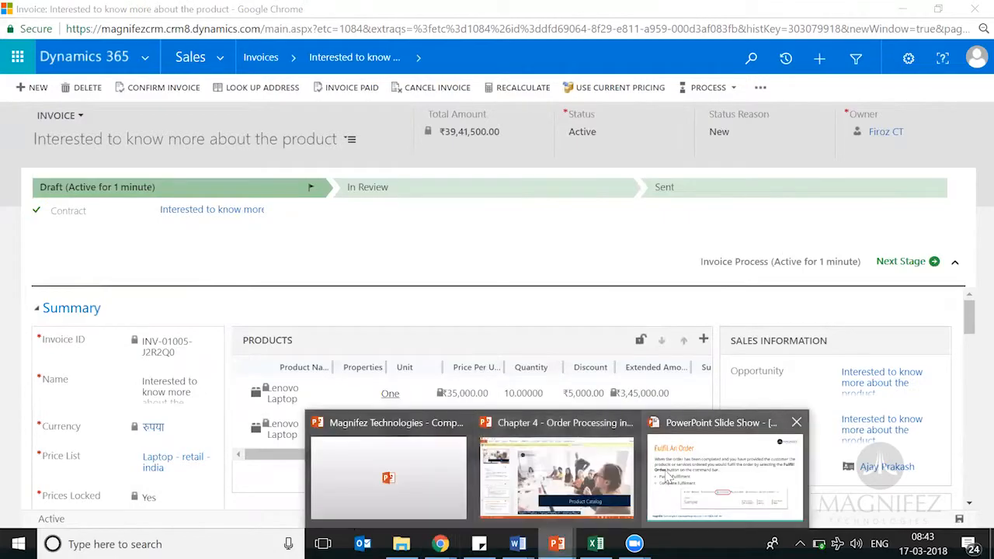
mouse_move(726, 474)
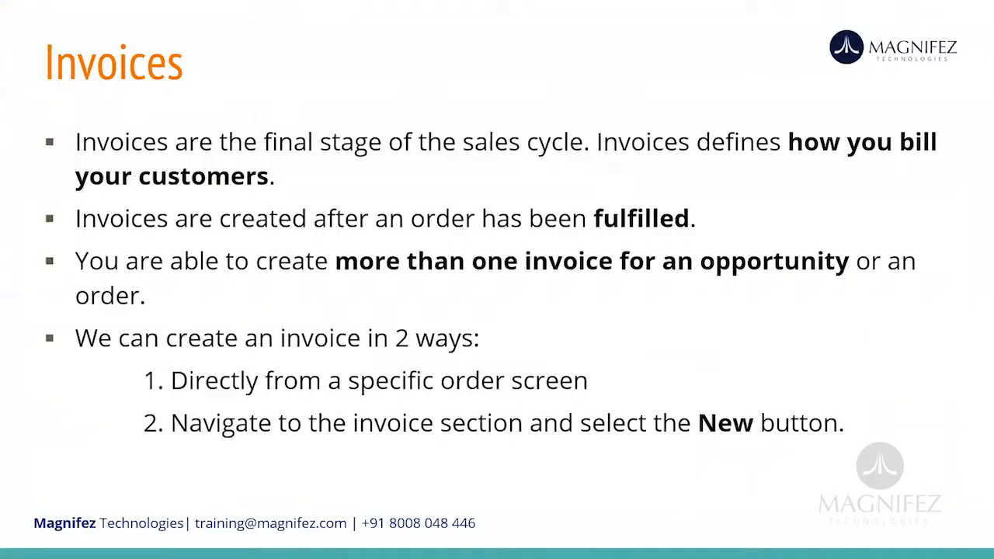